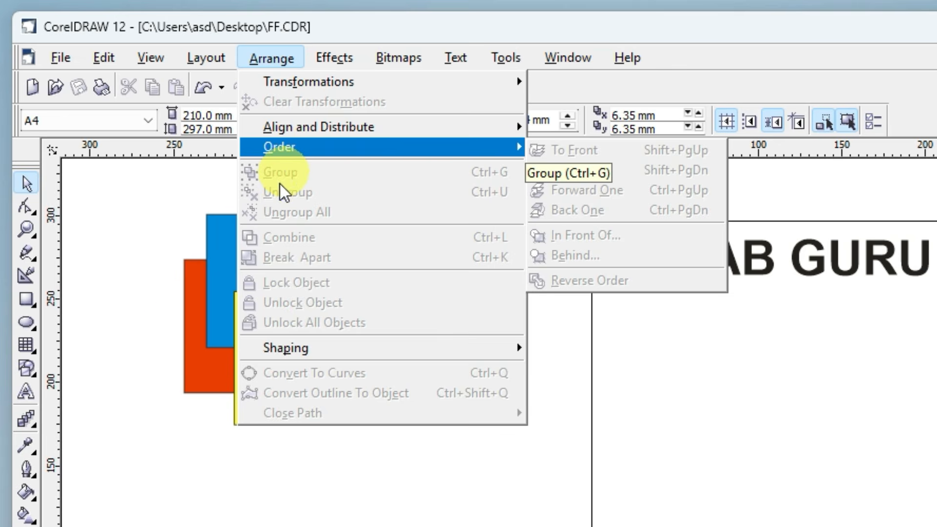
Examine which ordering and grouping commands are available with the GULAB GURU text selected and with nothing selected
left_click(183, 319)
left_click(242, 270)
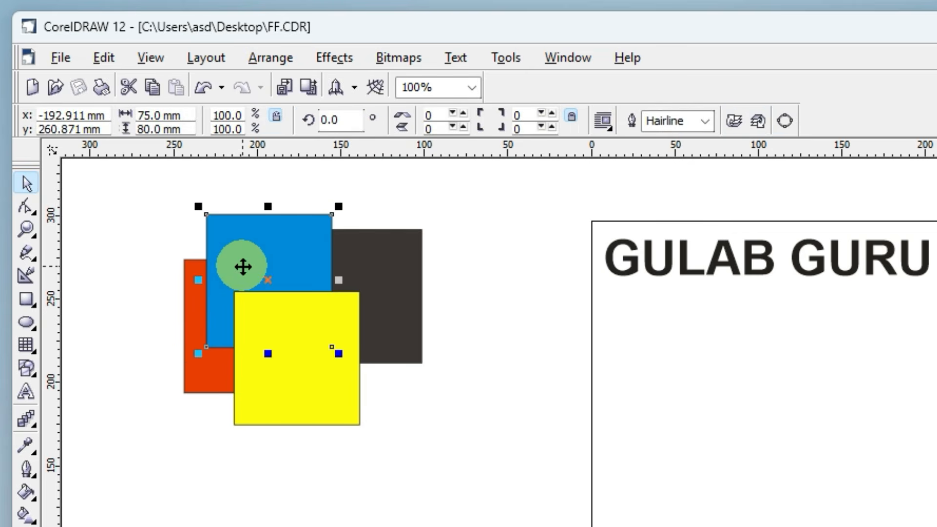
left_click(308, 370)
left_click(663, 253)
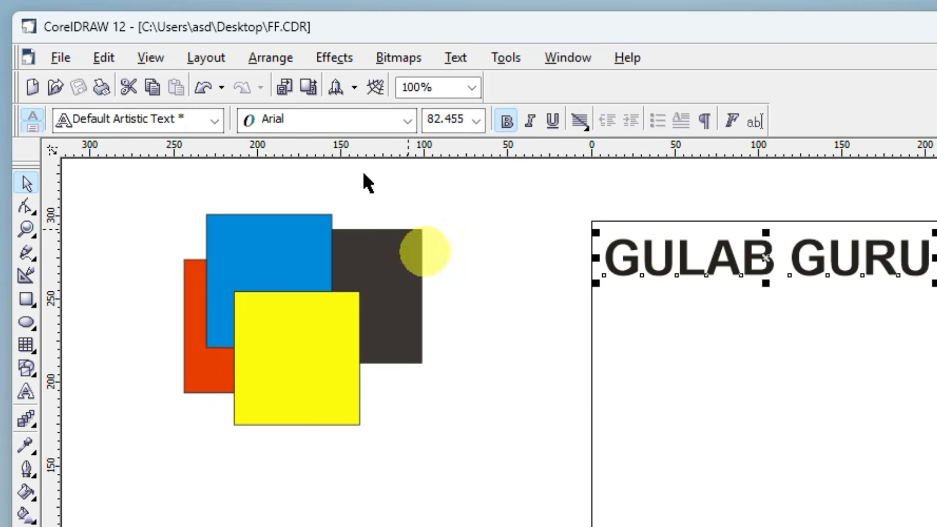
left_click(263, 60)
mouse_move(272, 175)
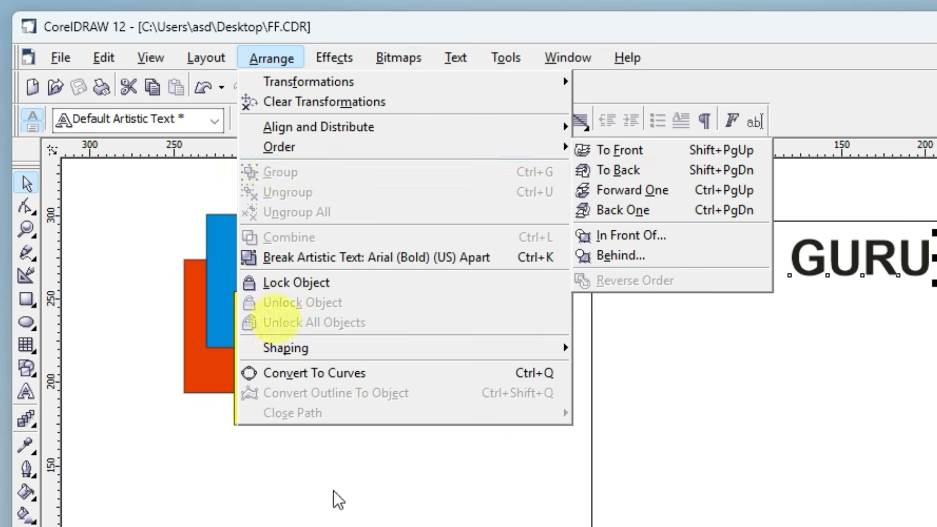
left_click(334, 459)
left_click(452, 393)
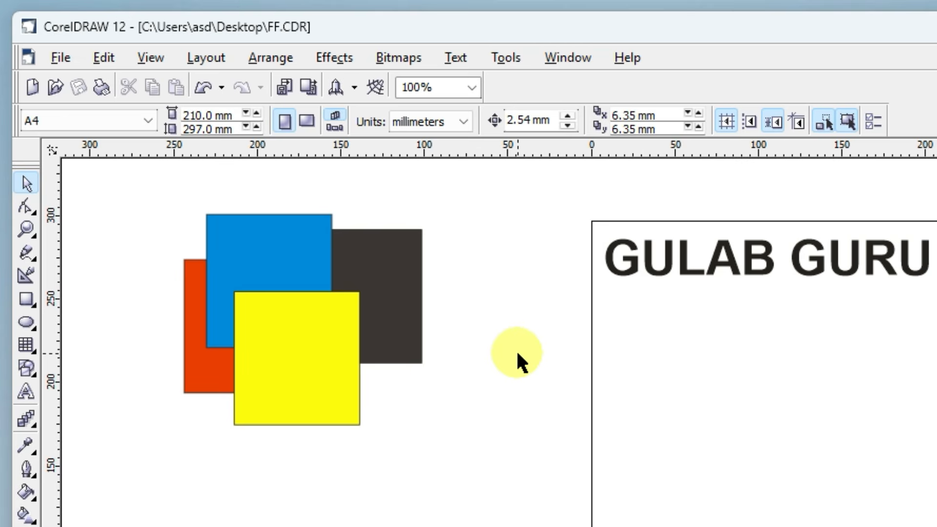
left_click(267, 59)
mouse_move(279, 152)
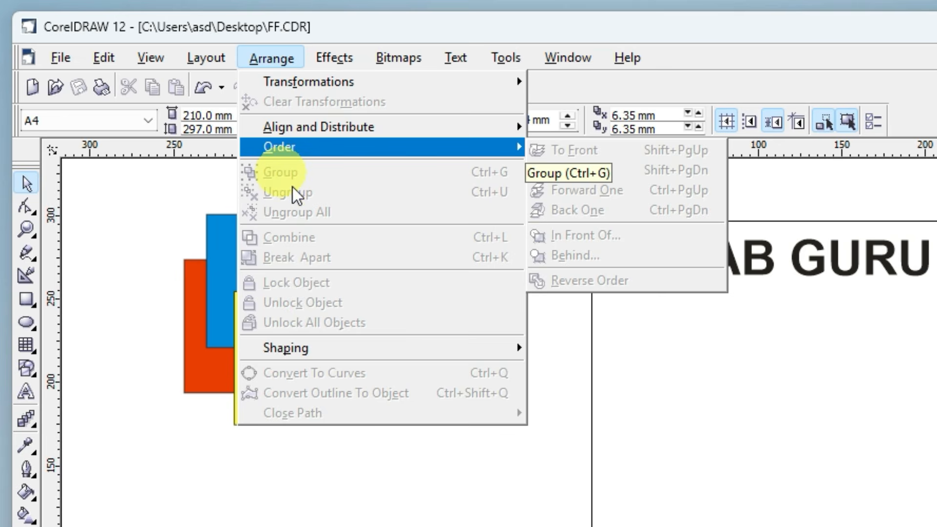
left_click(462, 476)
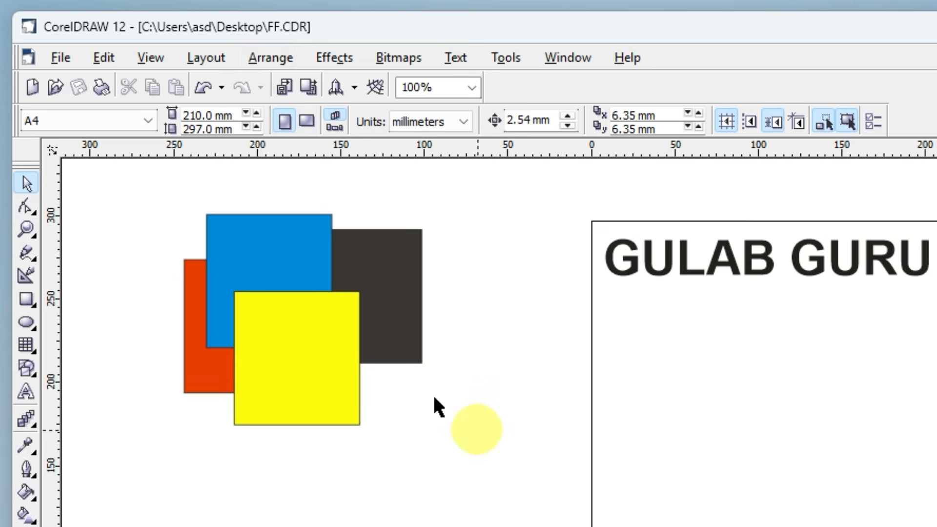
left_click_drag(134, 177, 483, 477)
left_click(509, 476)
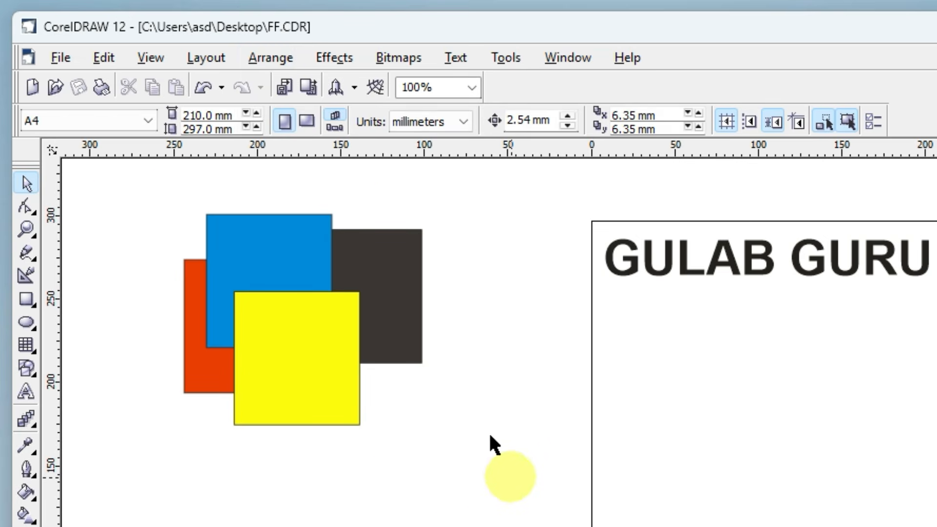
Move the blue, yellow and black squares apart so that none of the four coloured squares overlap
left_click(389, 241)
left_click(245, 242)
left_click_drag(279, 270, 578, 349)
left_click(331, 410)
left_click_drag(331, 410, 414, 526)
left_click_drag(369, 316, 406, 315)
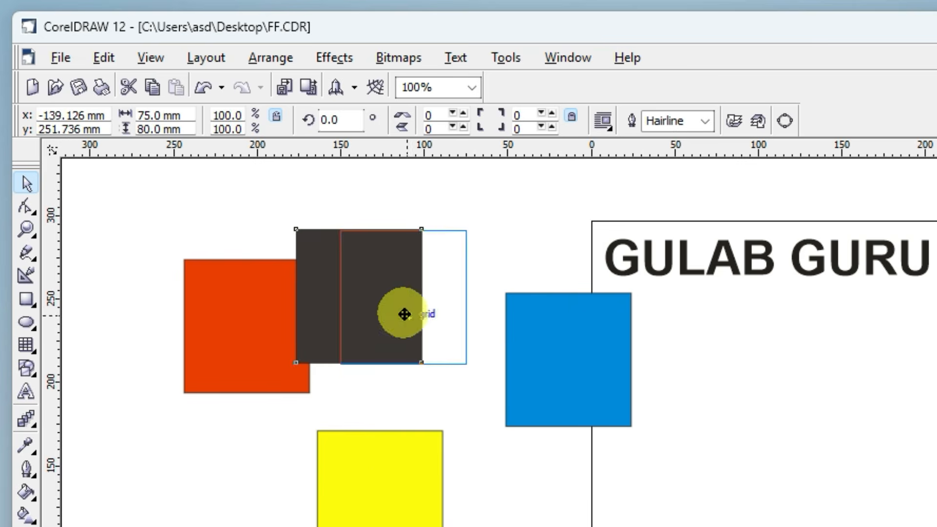
left_click_drag(406, 314, 414, 316)
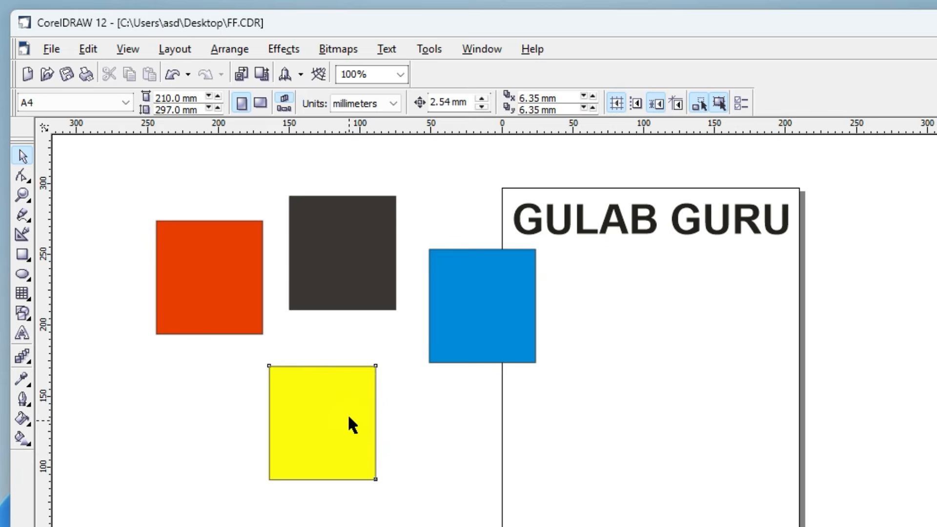
left_click_drag(409, 487, 424, 450)
left_click(505, 491)
Try selecting the yellow, blue, black and red squares together, both by area and one after another, clearing each selection
left_click_drag(101, 170, 560, 477)
left_click(383, 454)
left_click(330, 398)
left_click(464, 344, "shift")
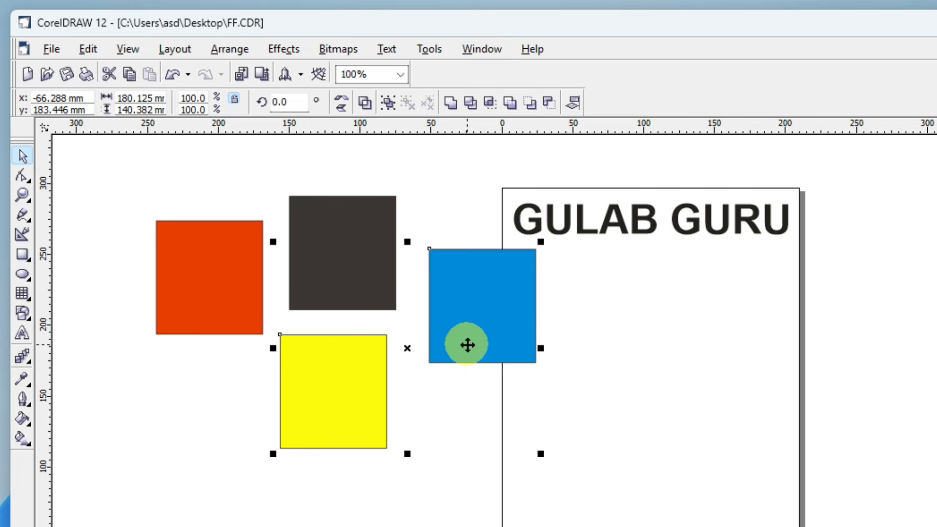
left_click(361, 276, "shift")
left_click(197, 249, "shift")
left_click(482, 503)
left_click(330, 403)
left_click(455, 315)
Group the red, black, blue and yellow squares into one object
left_click_drag(106, 150, 561, 482)
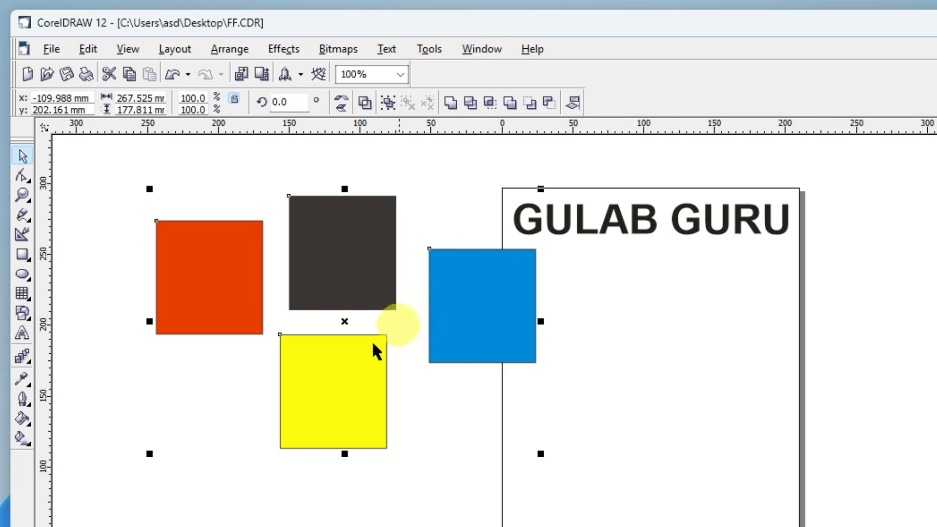
left_click(230, 48)
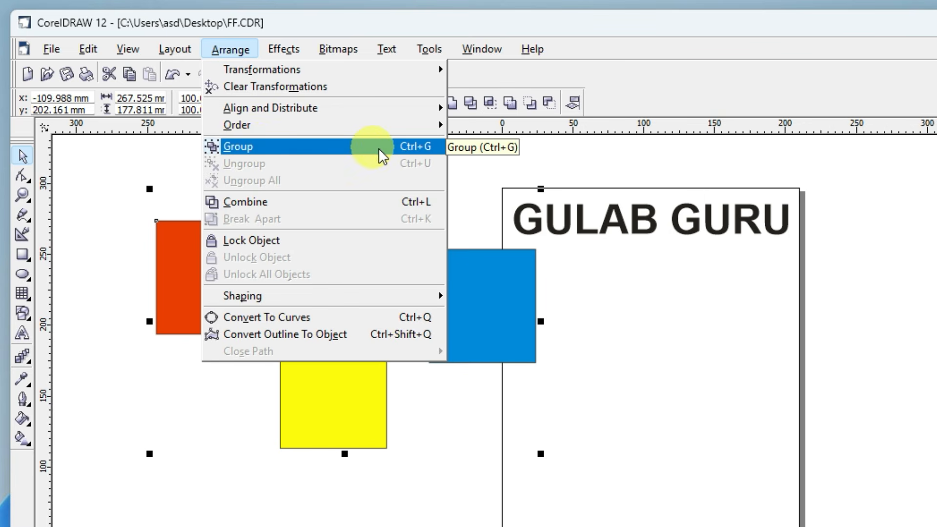
left_click(318, 145)
left_click(656, 361)
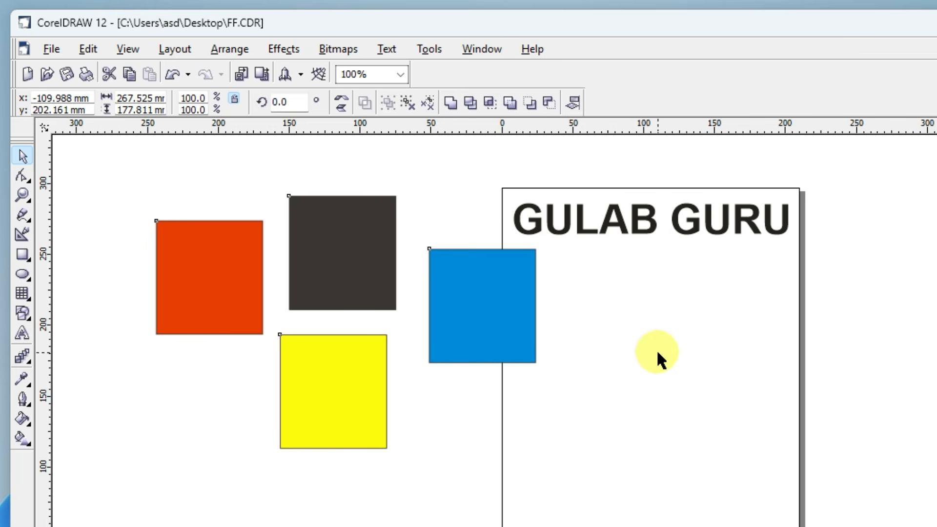
Select different squares and the GULAB GURU text in turn to check which objects belong to the group
left_click(335, 418)
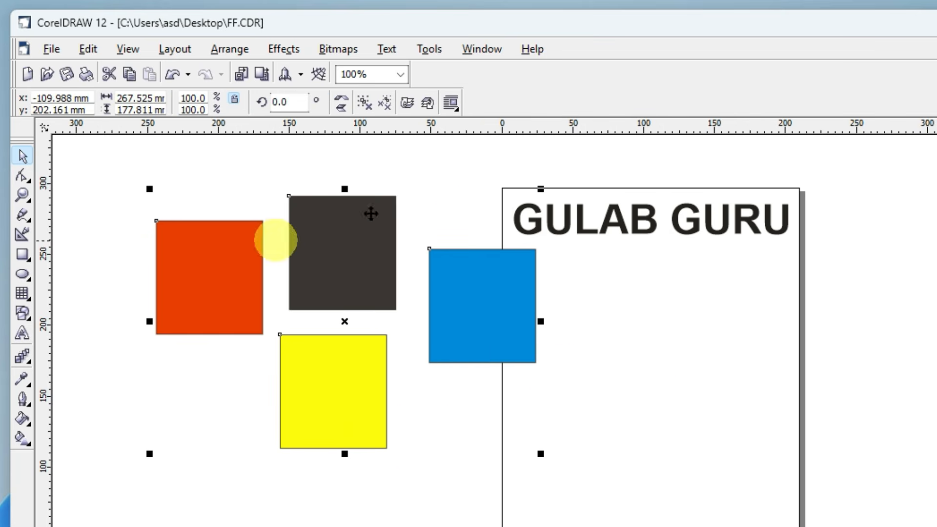
left_click(694, 409)
left_click(548, 342)
left_click(418, 278)
left_click(362, 259)
left_click(265, 288)
left_click(666, 387)
left_click(473, 328)
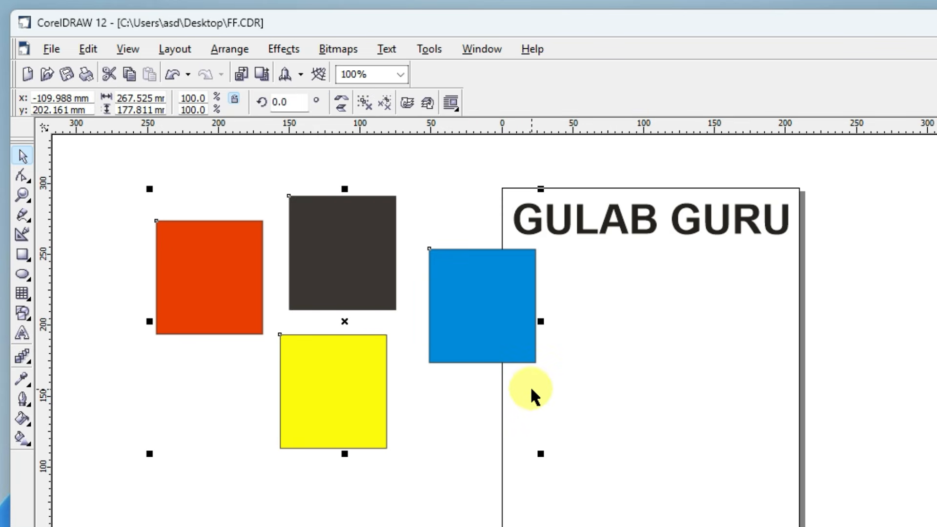
left_click(668, 372)
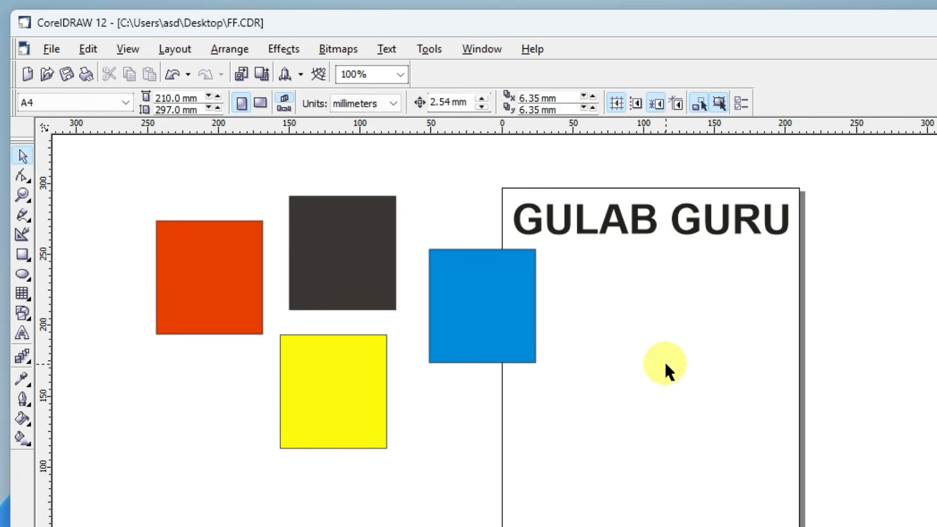
left_click(633, 229)
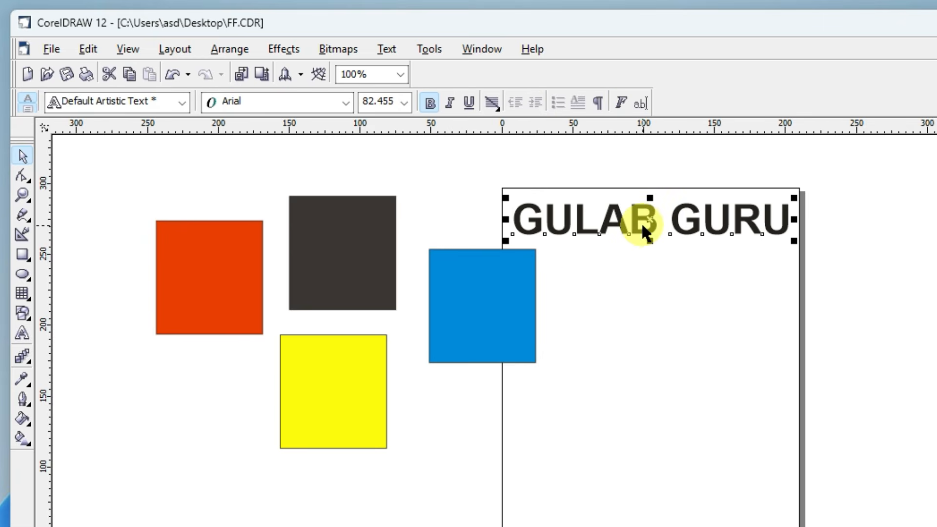
left_click(461, 326)
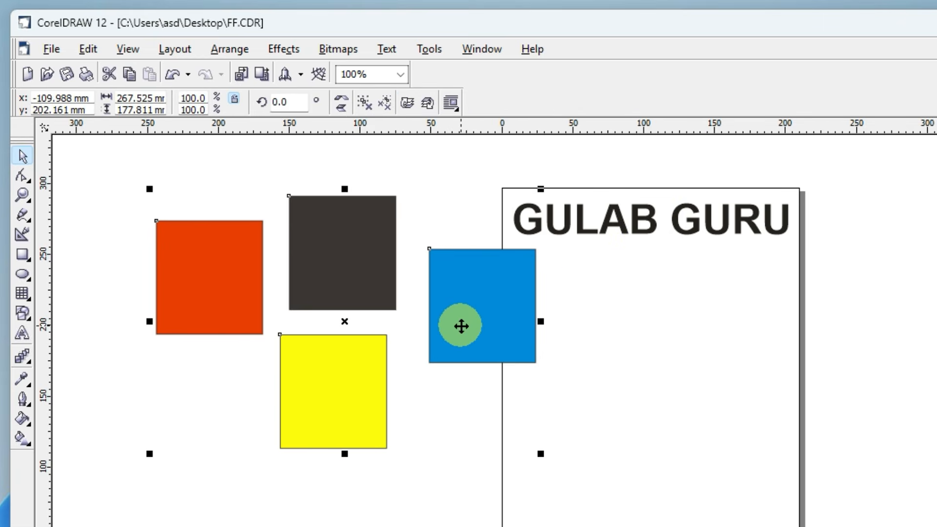
left_click(640, 228)
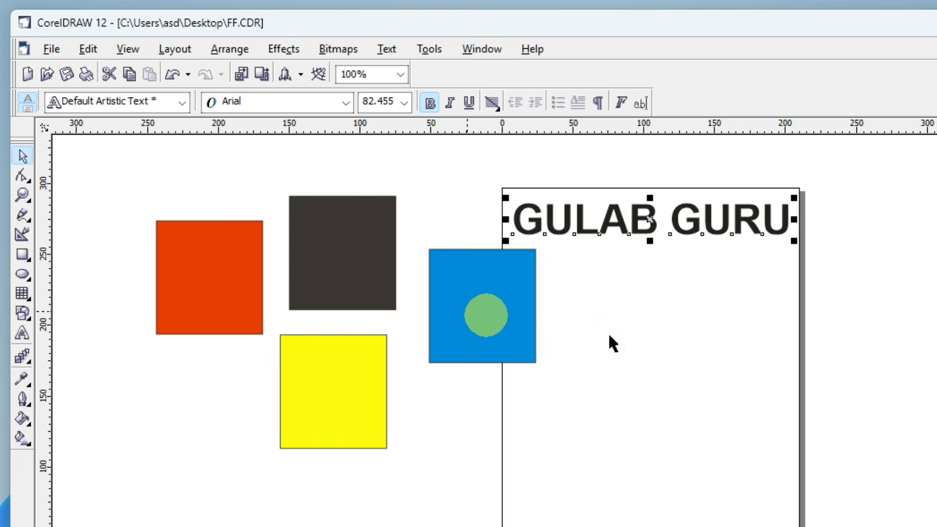
left_click(648, 337)
Group the grouped squares together with the GULAB GURU text, and check the new group by selecting the text
left_click_drag(118, 149, 874, 482)
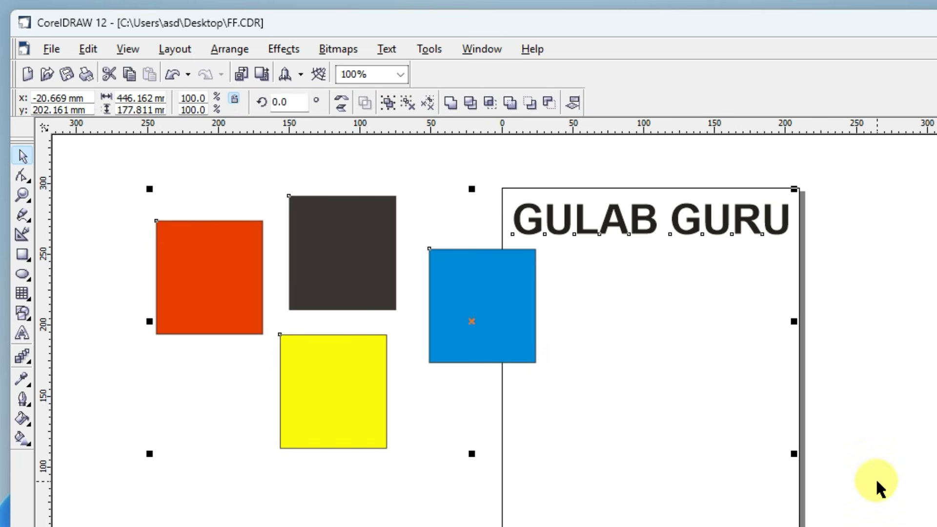
left_click(236, 50)
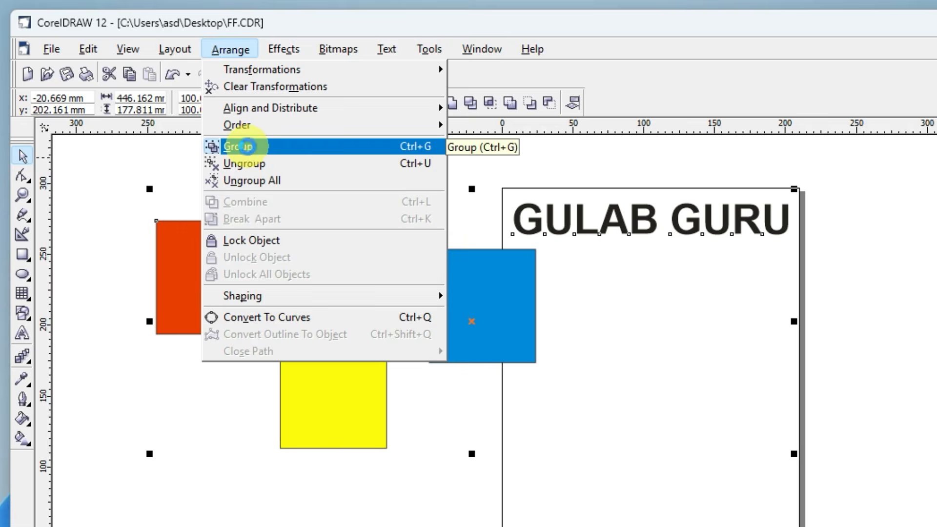
left_click(248, 146)
left_click(858, 411)
left_click(723, 231)
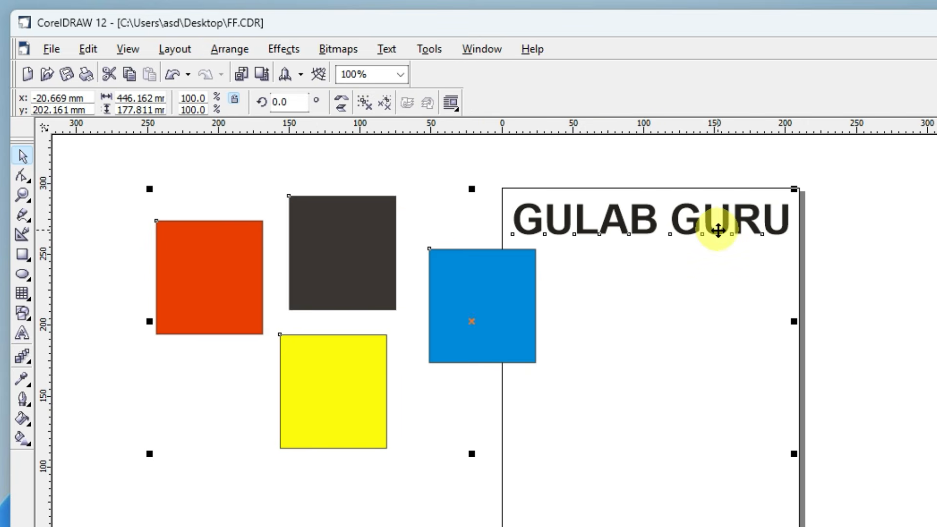
left_click(657, 246)
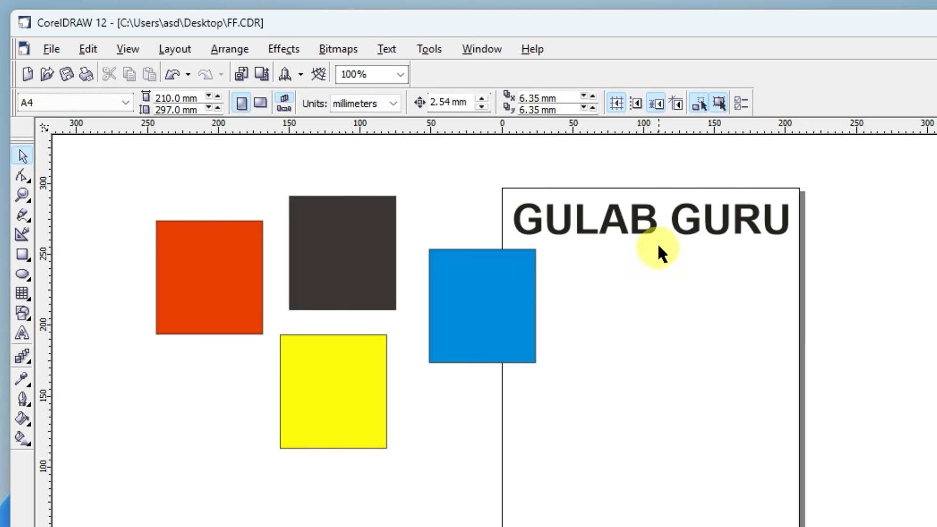
left_click(603, 223)
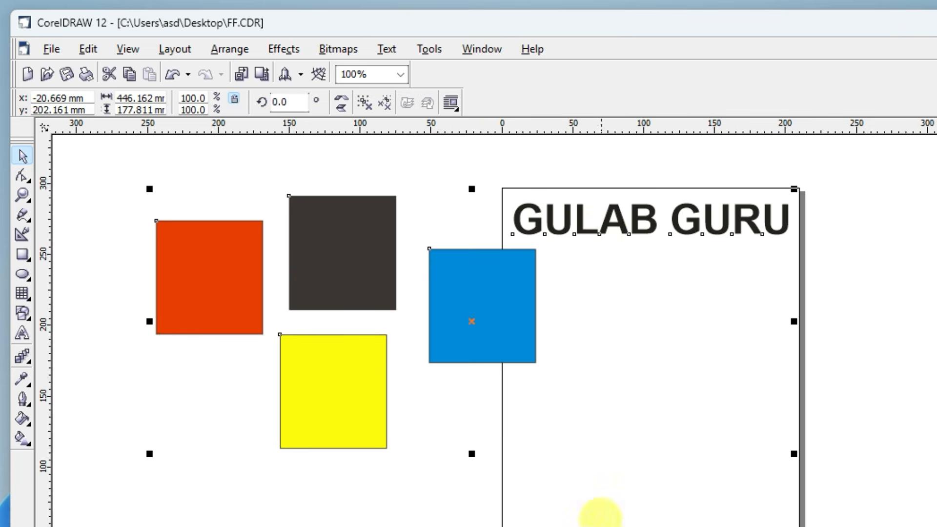
left_click(818, 366)
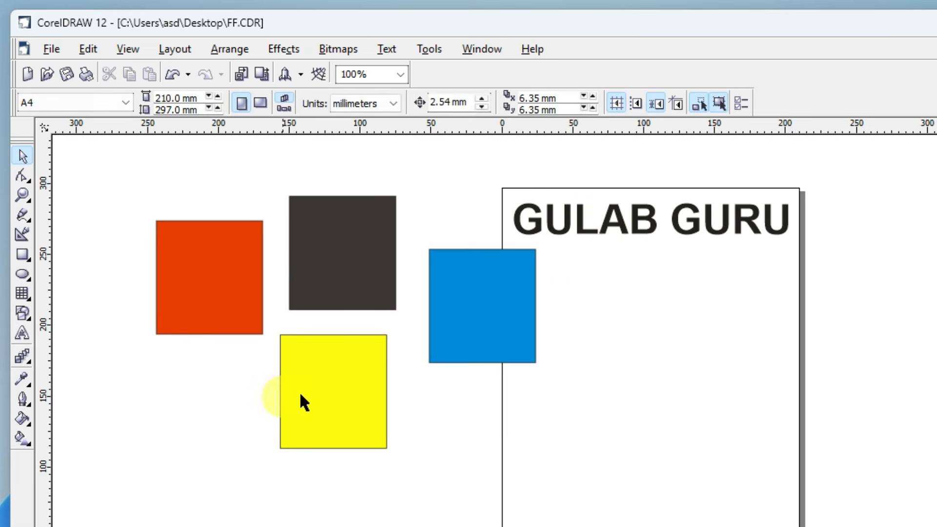
Apply Ungroup All to the group of squares and text, and select the squares individually to check them
left_click(326, 391)
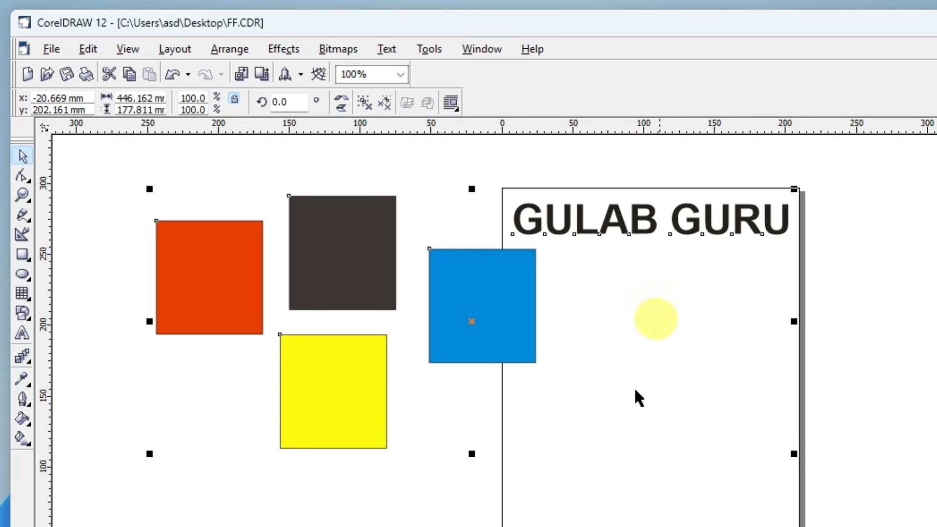
left_click(230, 50)
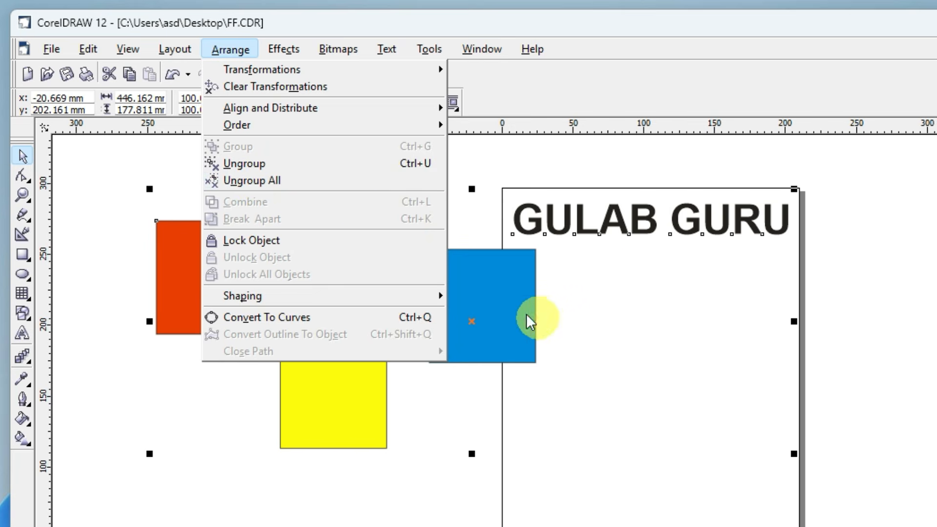
left_click(257, 180)
left_click(874, 361)
left_click(463, 308)
left_click(332, 256)
left_click(261, 305)
left_click(300, 347)
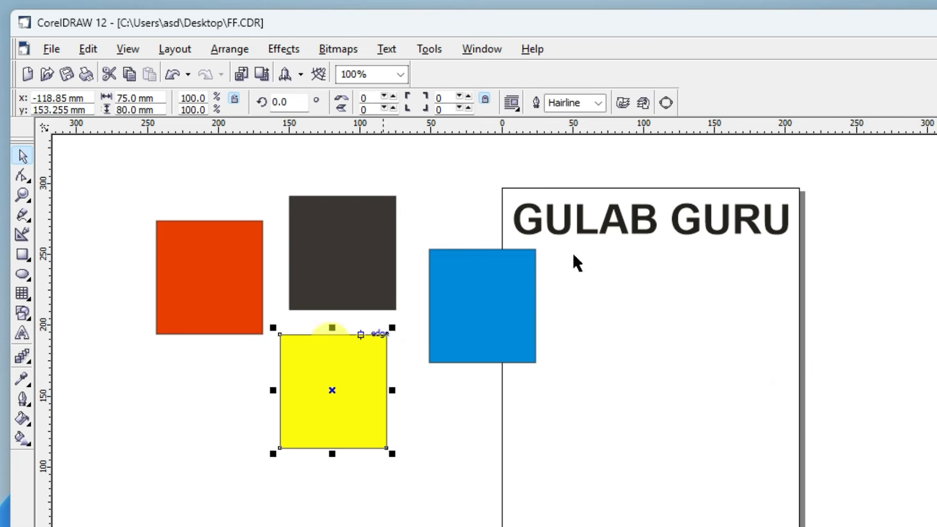
Examine the ungrouping, combining and shaping commands available for the GULAB GURU text and with nothing selected
left_click(581, 222)
left_click(216, 50)
mouse_move(237, 125)
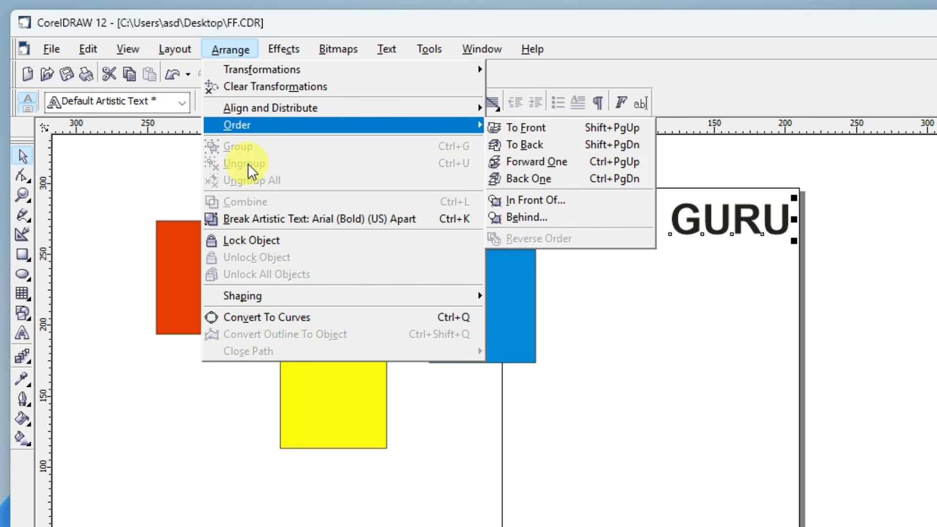
left_click(662, 359)
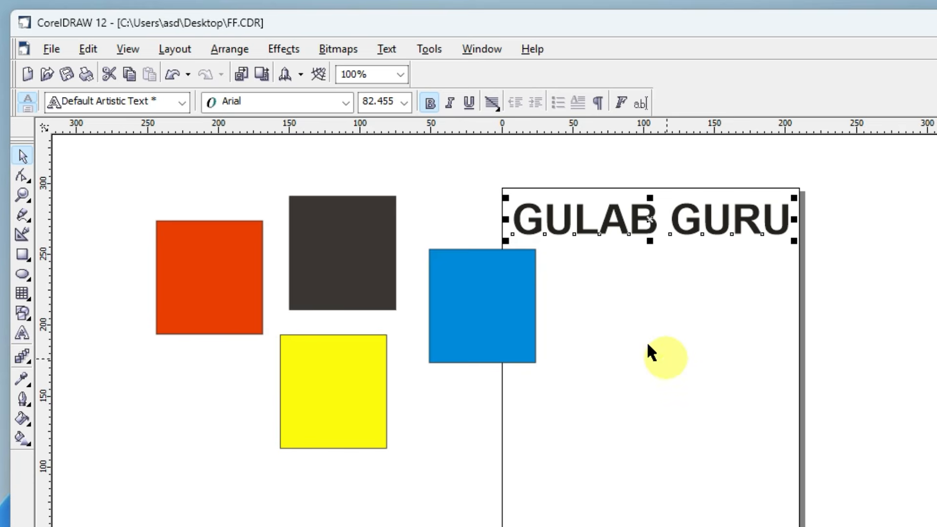
left_click(605, 318)
left_click(230, 49)
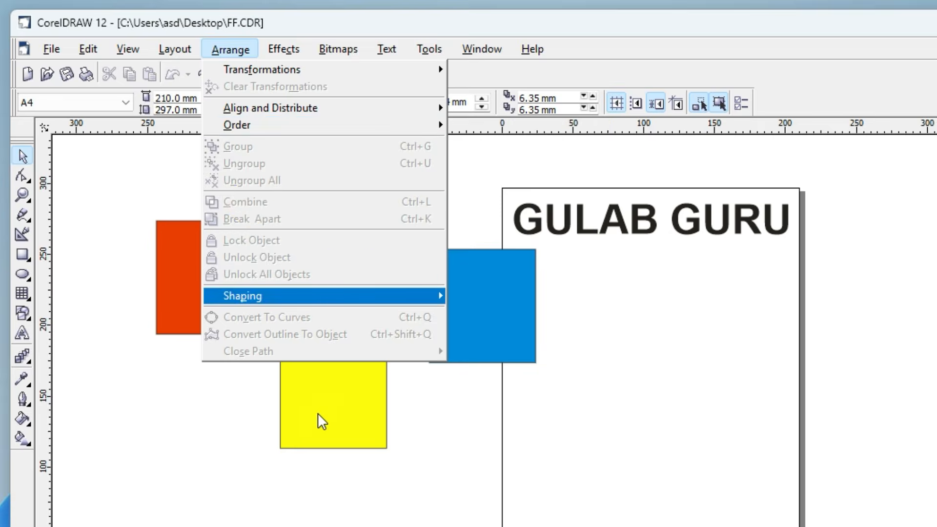
left_click(468, 332)
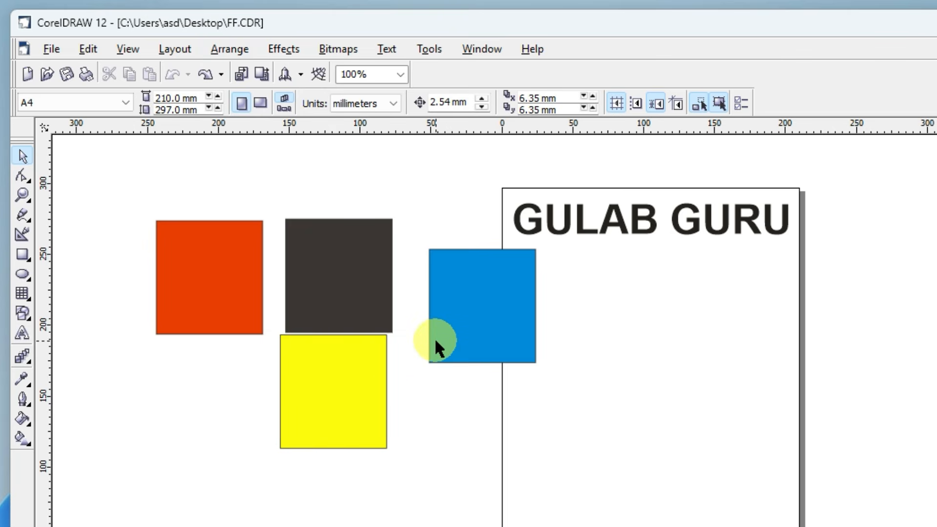
Move the yellow square so it overlaps the blue square's lower part, and combine the two squares
left_click_drag(324, 371, 446, 366)
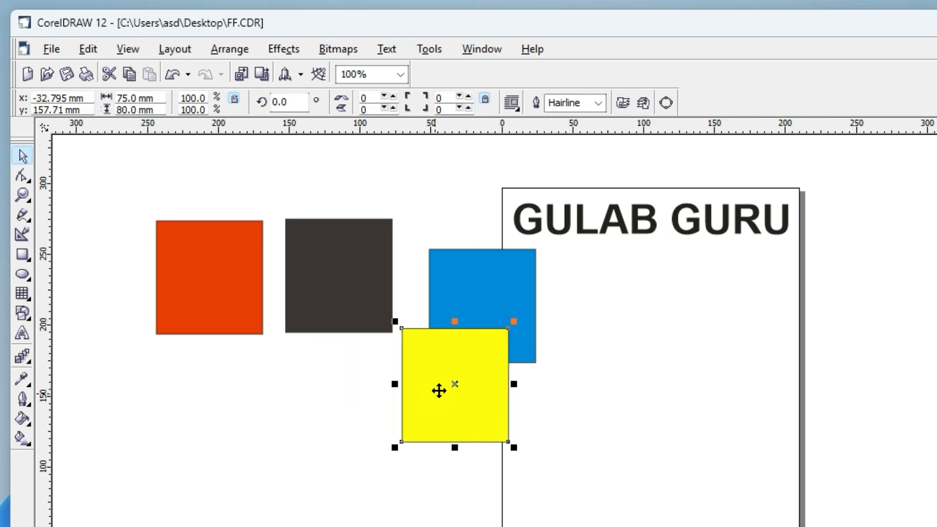
left_click(467, 292, "shift")
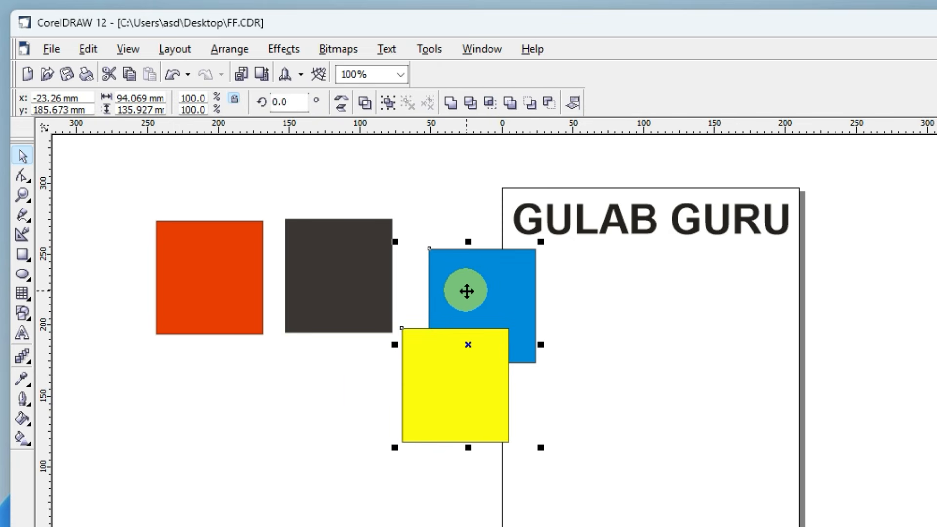
left_click(226, 45)
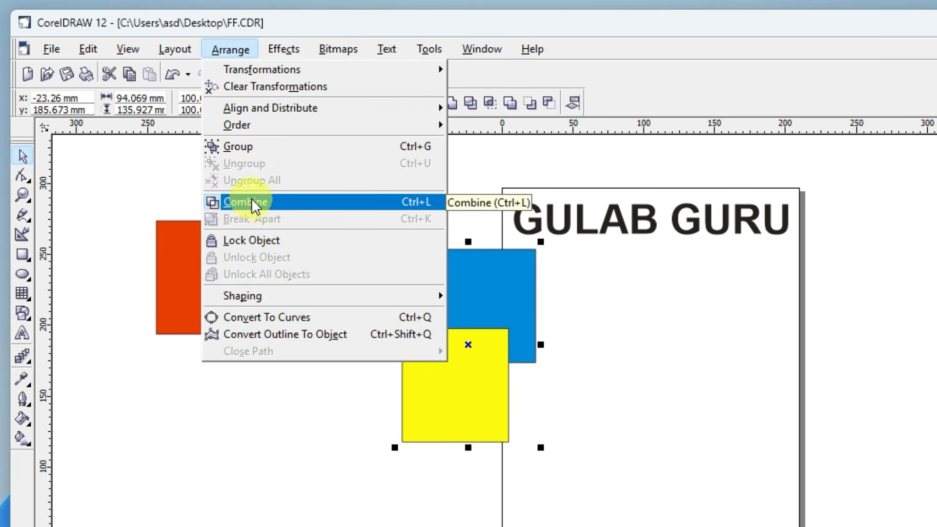
left_click(253, 201)
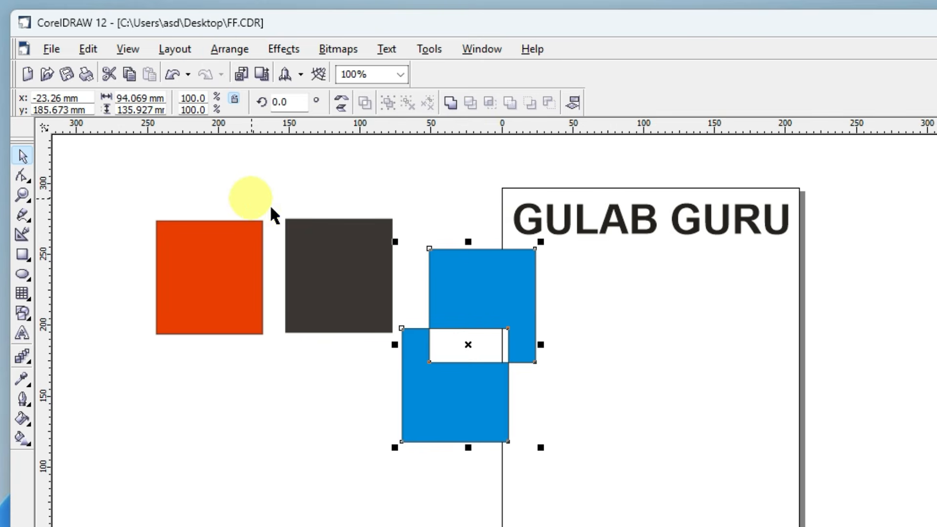
left_click(578, 388)
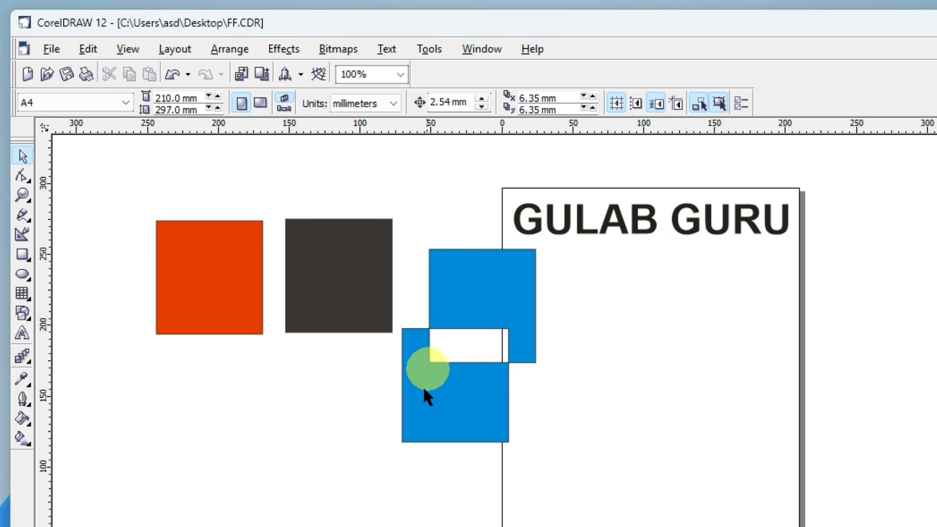
Select the combined shape by each of its halves and move it slightly downward to check that it behaves as one object
mouse_move(448, 392)
left_mouse_down()
mouse_move(336, 343)
mouse_move(460, 399)
left_mouse_up()
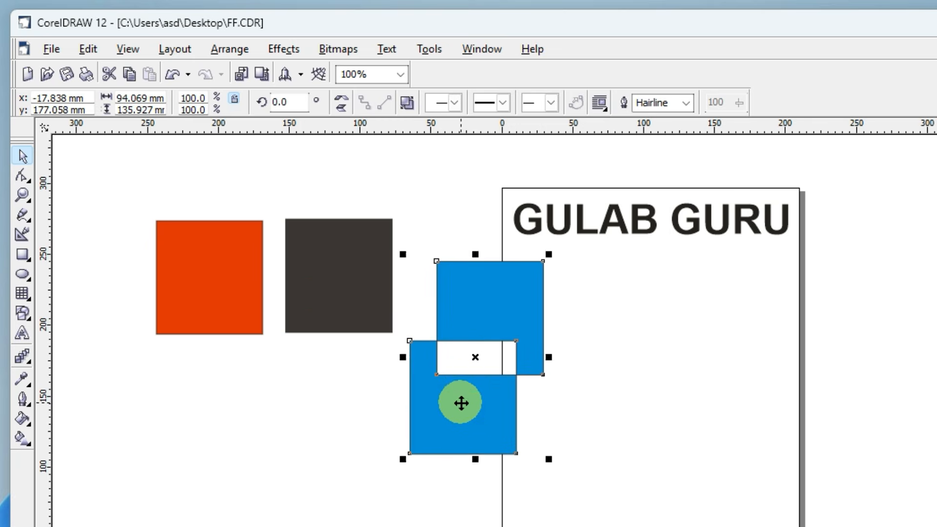
left_click(471, 328)
left_click(583, 406)
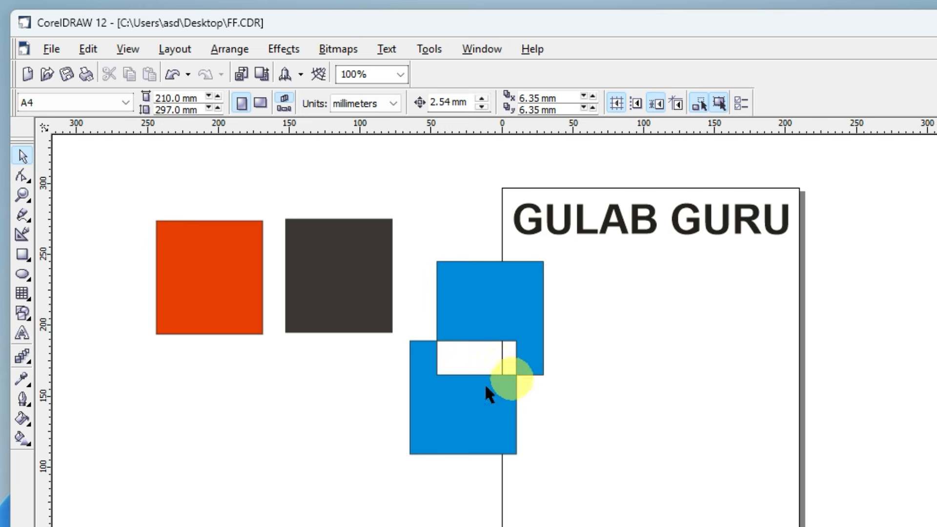
left_click_drag(459, 393, 441, 421)
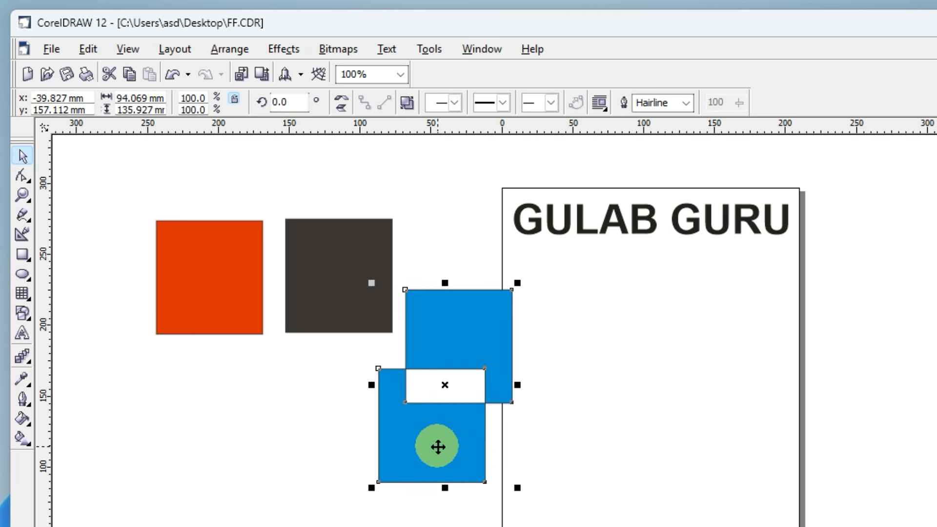
Examine the arranging commands available for the combined blue shape, and reselect the shape by its upper half
left_click(228, 49)
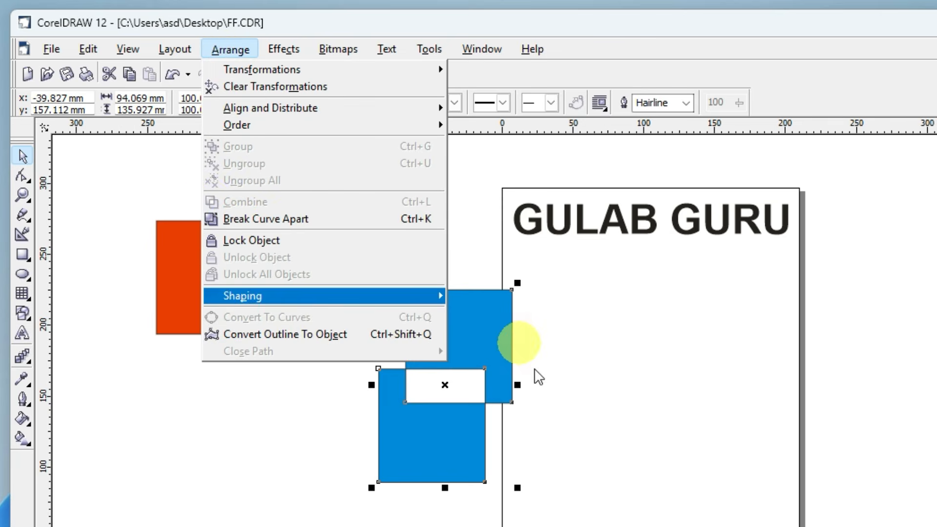
left_click(682, 425)
left_click(478, 340)
left_click(654, 388)
left_click(454, 334)
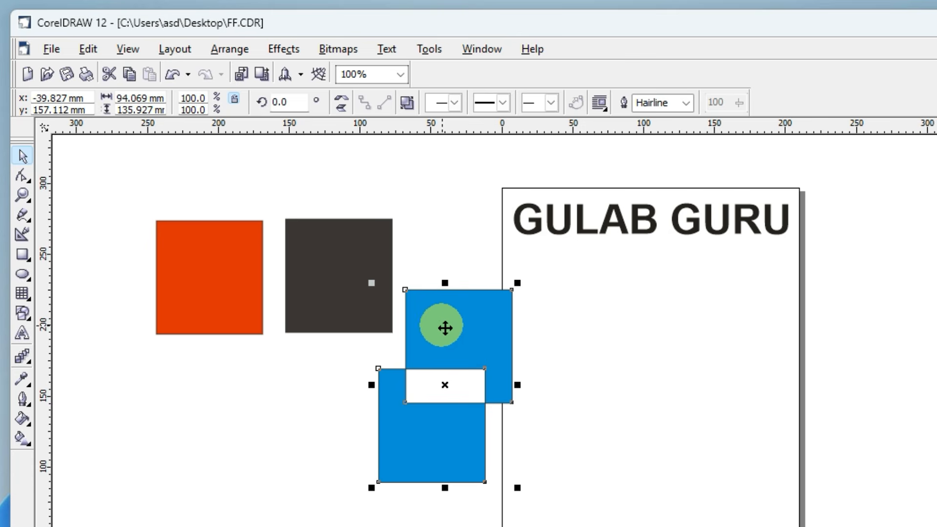
Break the combined curve apart and move the two resulting squares separately below the red and black squares
left_click(223, 45)
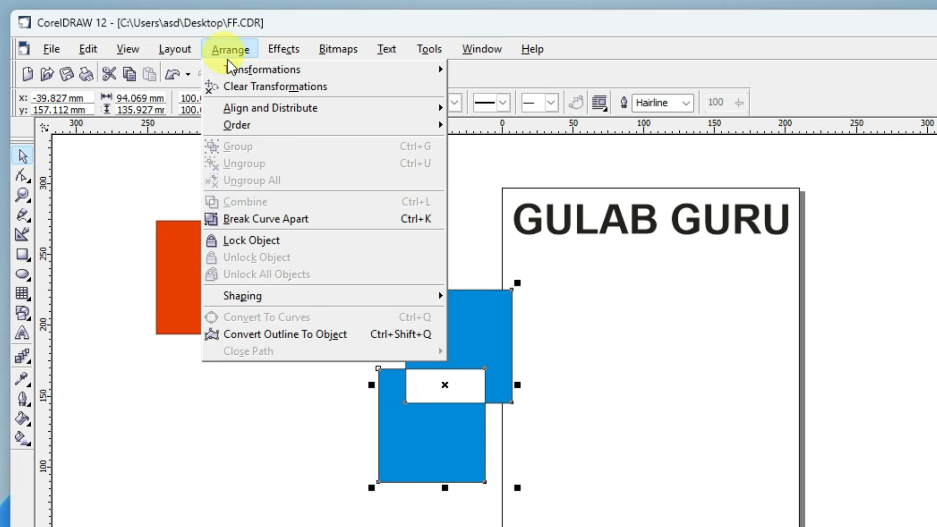
left_click(273, 219)
left_click(587, 362)
left_click_drag(453, 355, 498, 345)
left_click_drag(422, 431, 219, 409)
left_click_drag(507, 368, 402, 408)
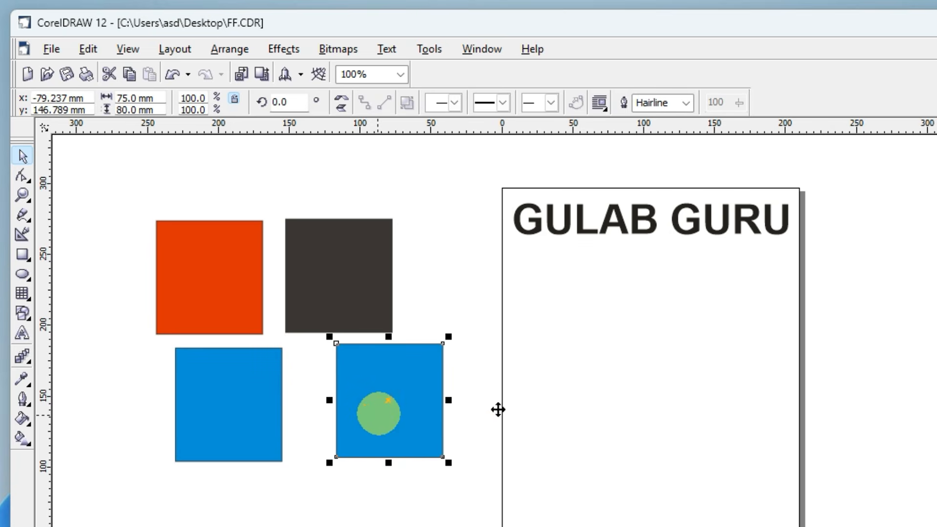
Examine the break-apart command for a separated blue square and for the GULAB GURU text
left_click(230, 49)
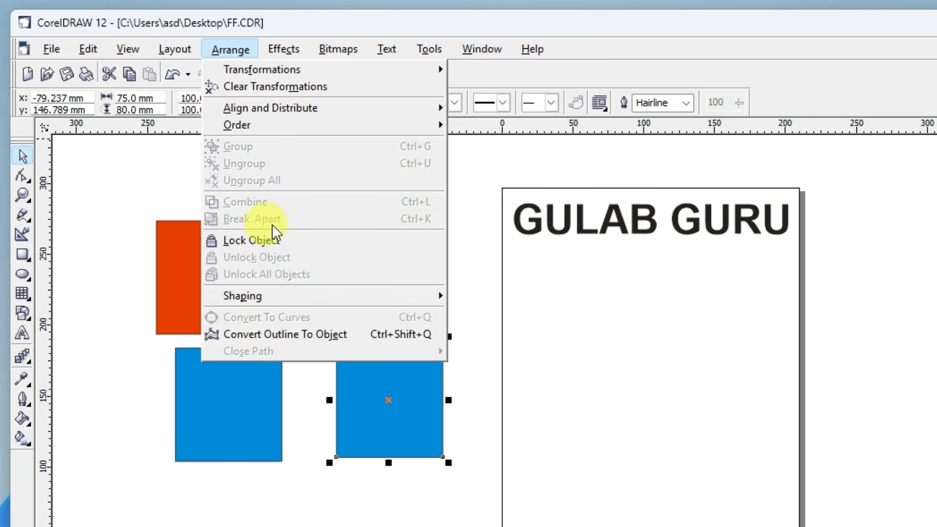
left_click(584, 227)
left_click(581, 226)
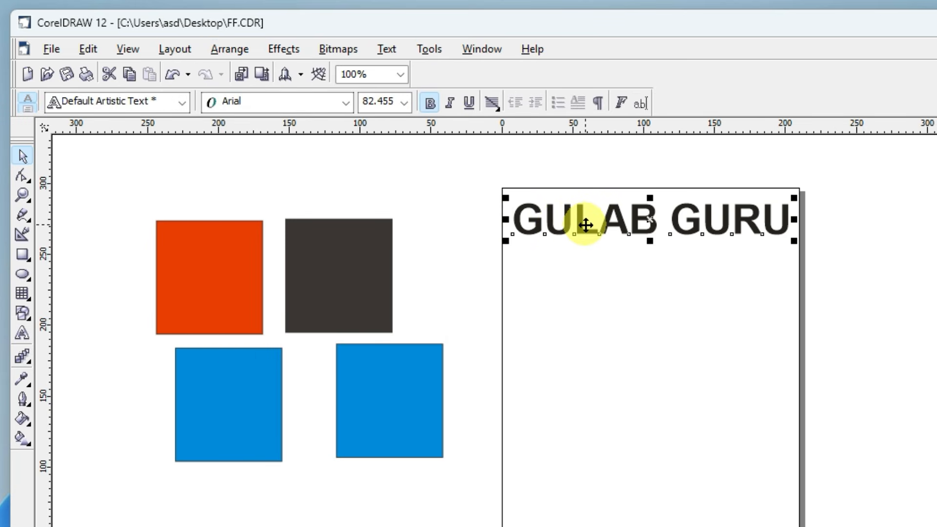
left_click(230, 50)
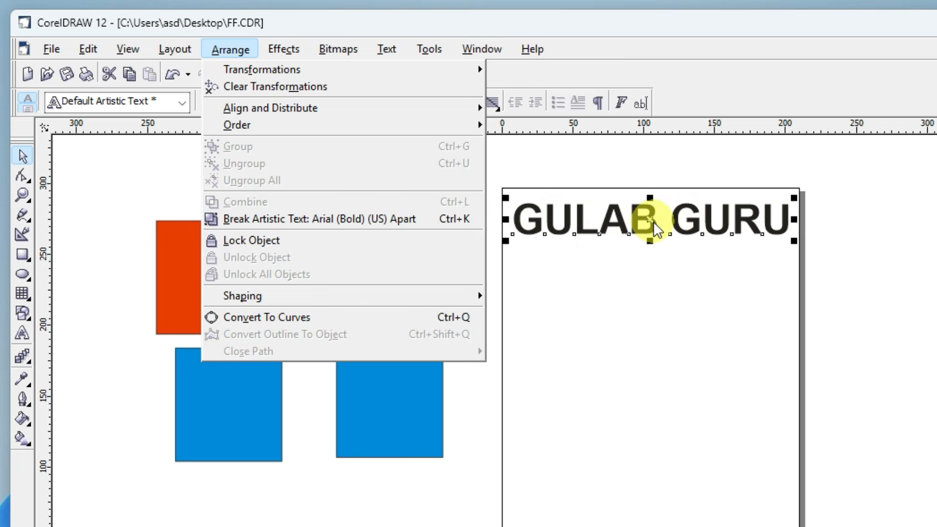
Move the whole GULAB GURU text down the page as one object, and undo the move
left_click(682, 276)
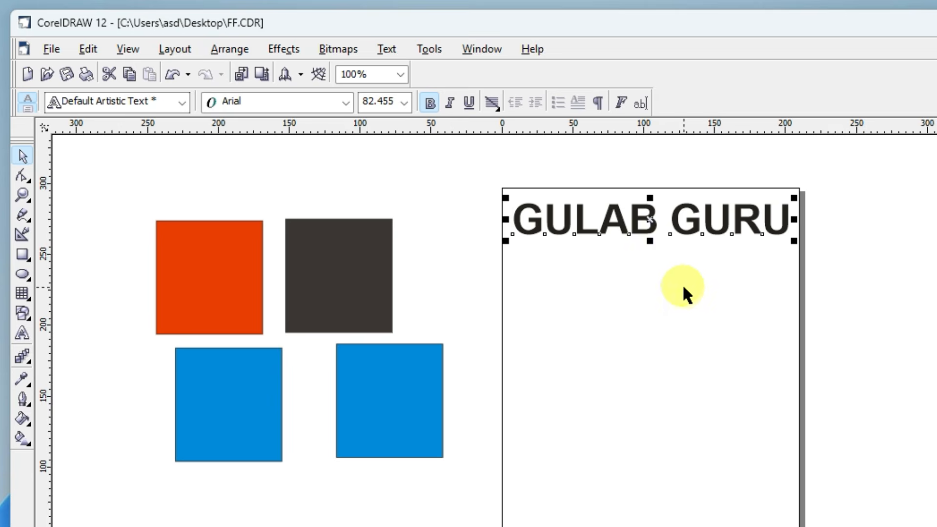
left_click(682, 283)
left_click(650, 219)
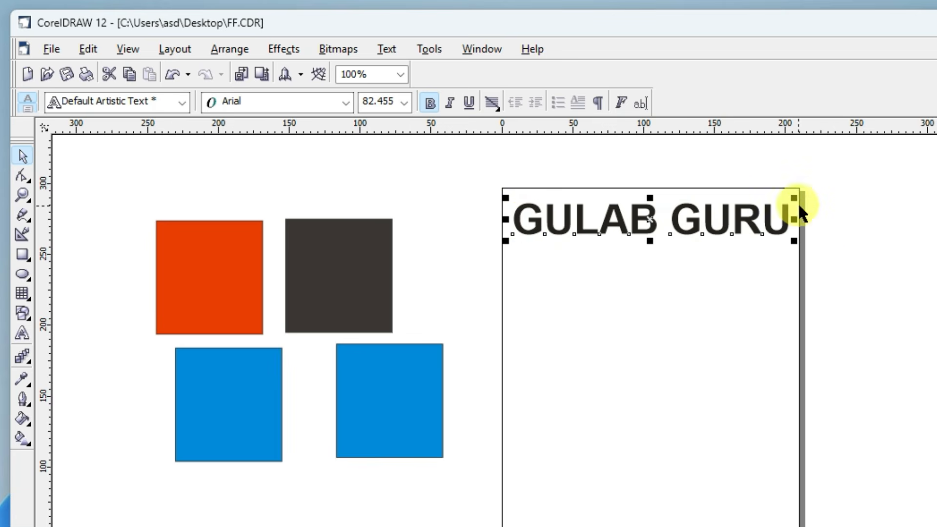
left_click_drag(580, 236, 655, 328)
key("ctrl+z")
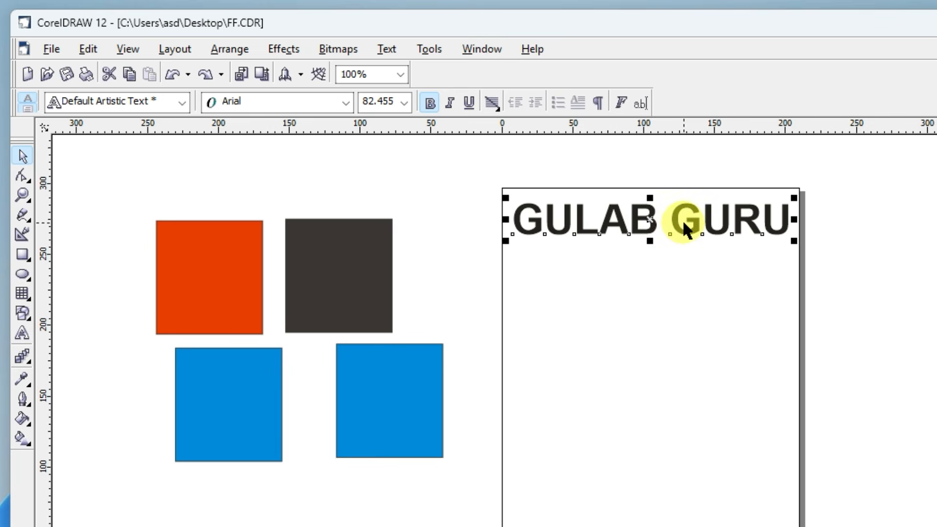
Break the GULAB GURU artistic text apart into separate words, and select each word to check it
left_click(243, 55)
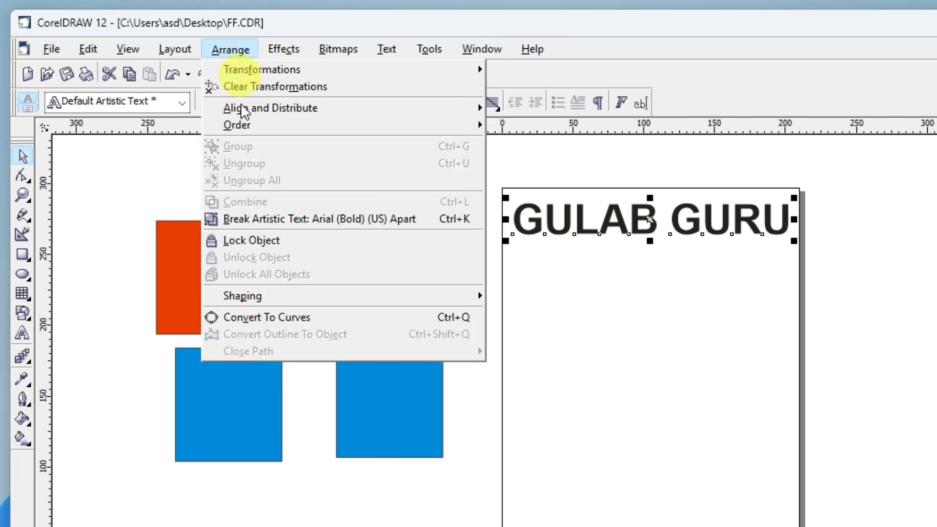
left_click(276, 221)
left_click(670, 268)
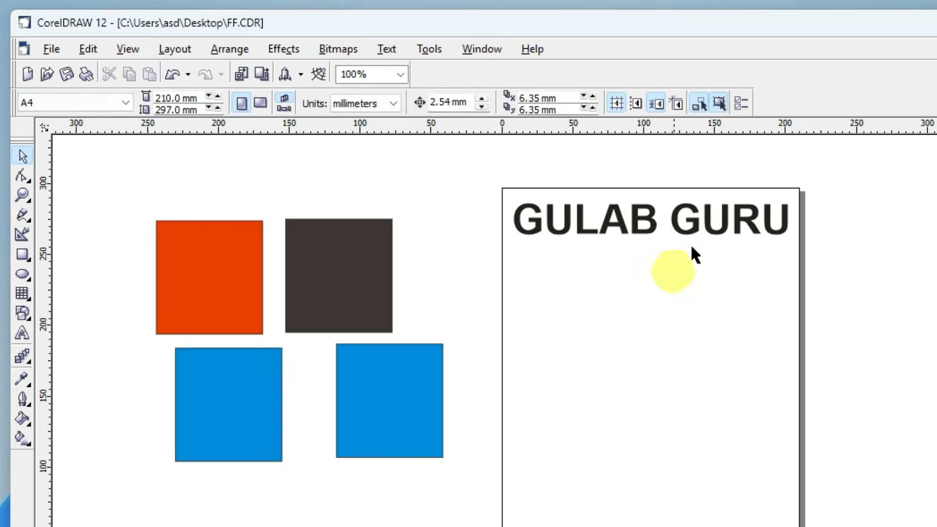
left_click(692, 216)
left_click(580, 223)
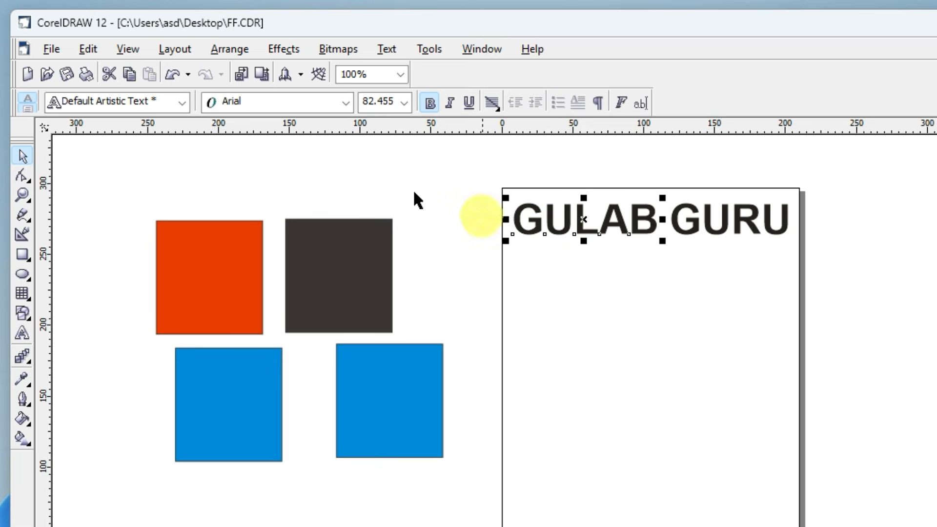
Break the word GULAB apart into single letters, and select its letters and the word GURU individually to check them
left_click(228, 49)
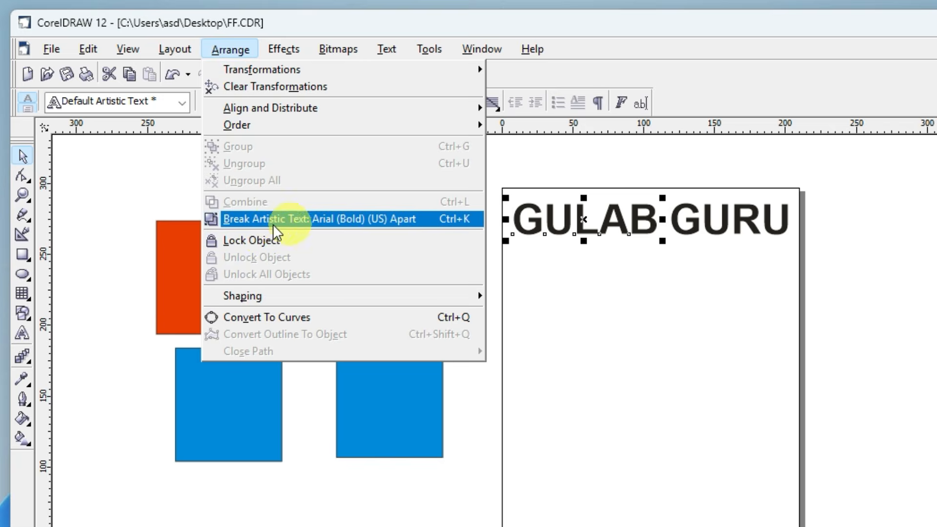
left_click(277, 219)
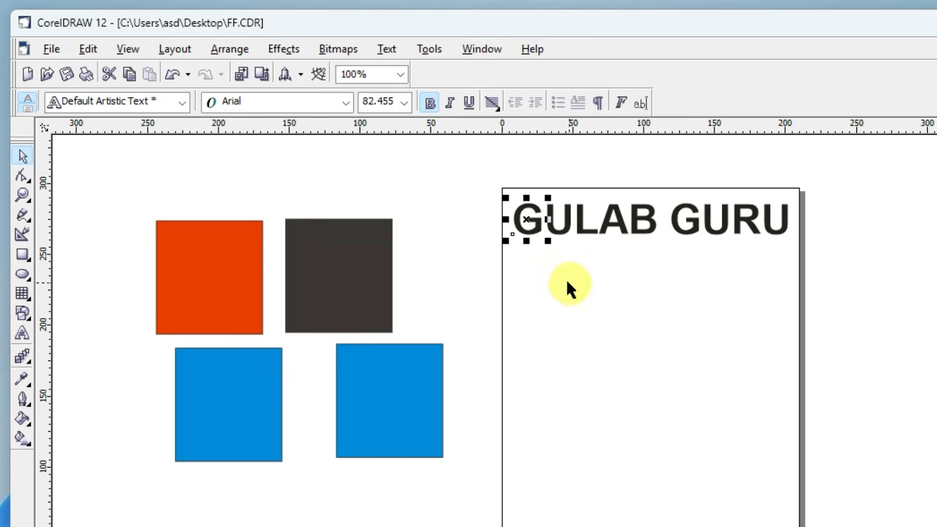
left_click(553, 229)
left_click(583, 225)
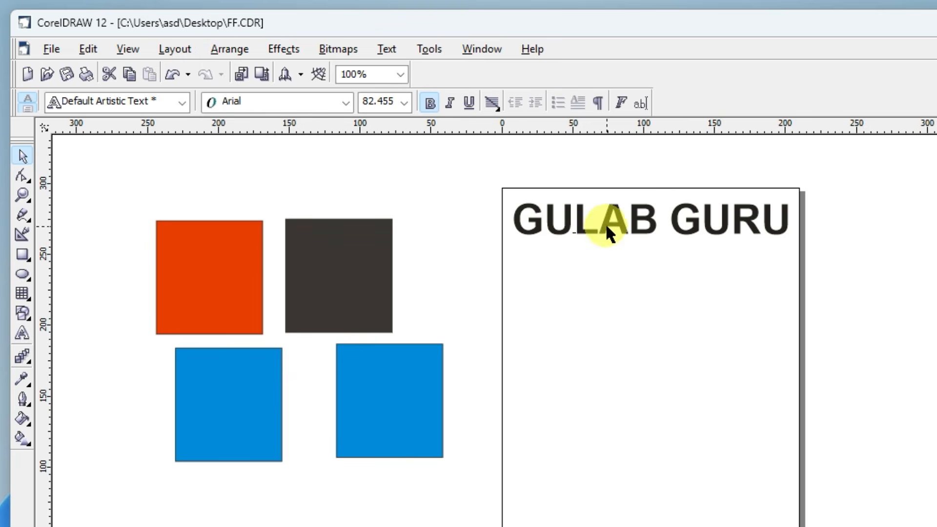
left_click(608, 224)
left_click(637, 230)
left_click(692, 224)
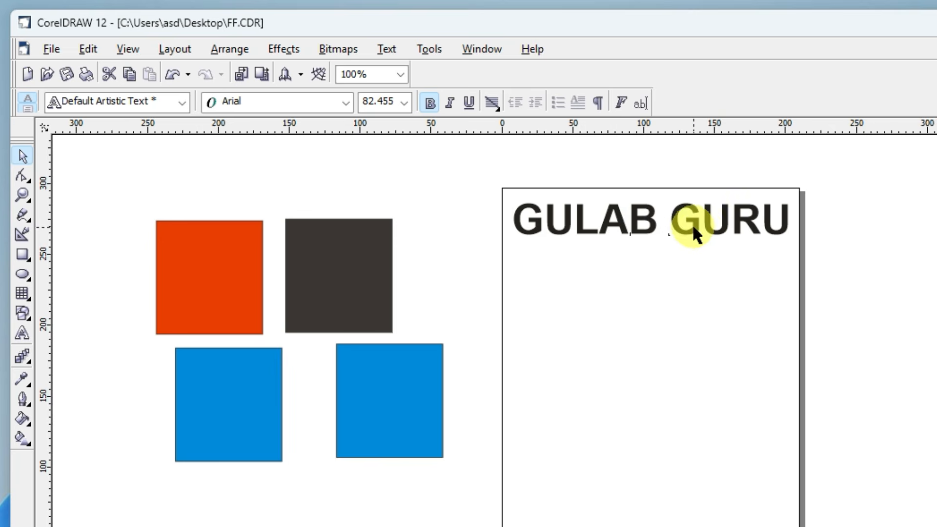
left_click(692, 223)
Examine the object locking commands with nothing selected
left_click(693, 269)
left_click(230, 49)
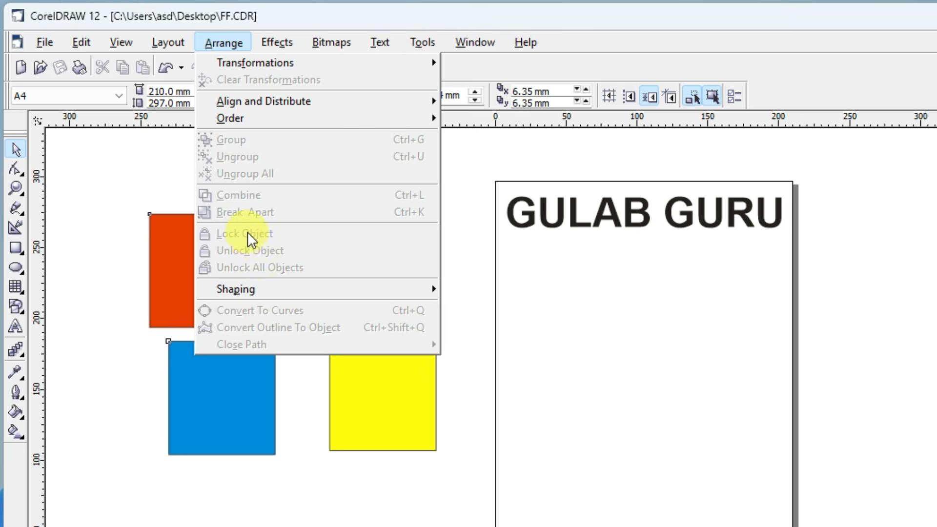
left_click(549, 324)
Move the black square to the page's upper-left corner and stretch it to about 209 x 296 mm to cover the page
left_click_drag(343, 259, 560, 235)
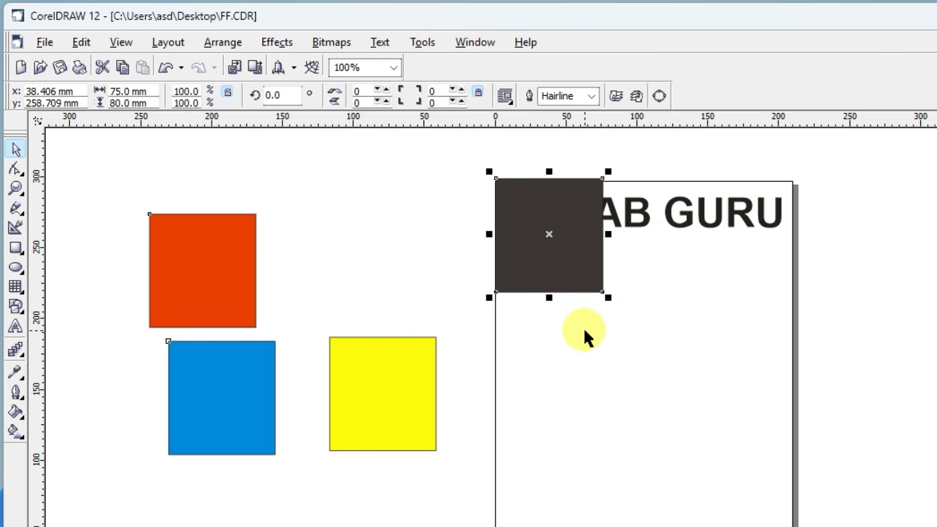
key("Down")
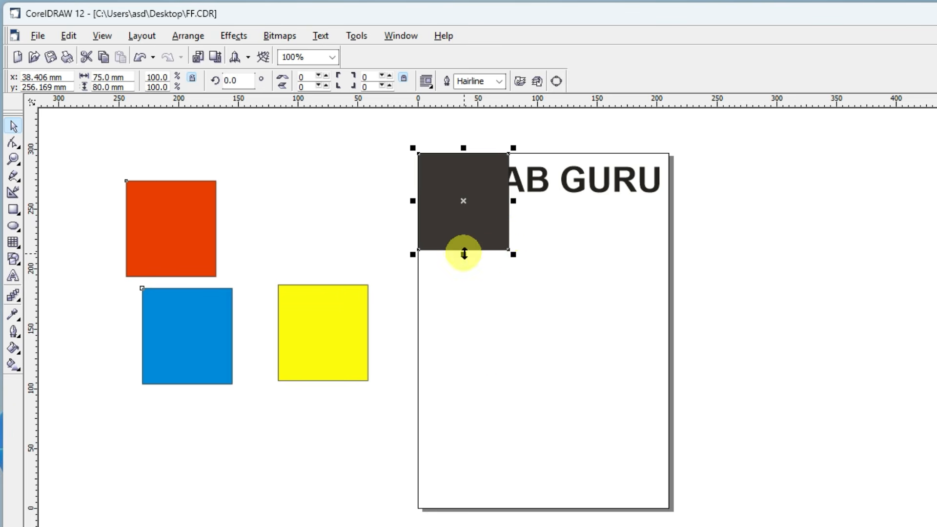
left_click_drag(464, 253, 462, 508)
left_click_drag(508, 331, 673, 341)
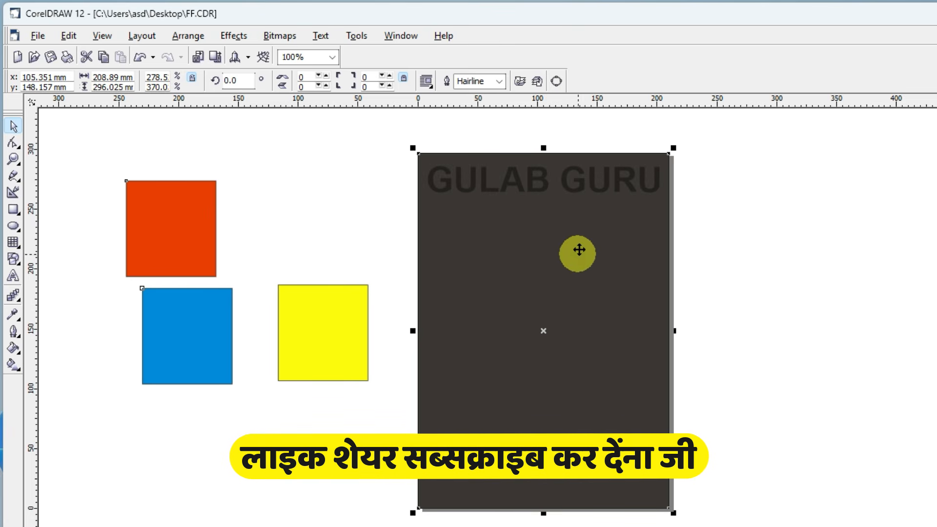
Fill the GULAB GURU text with white
left_click(653, 190)
left_click(569, 191)
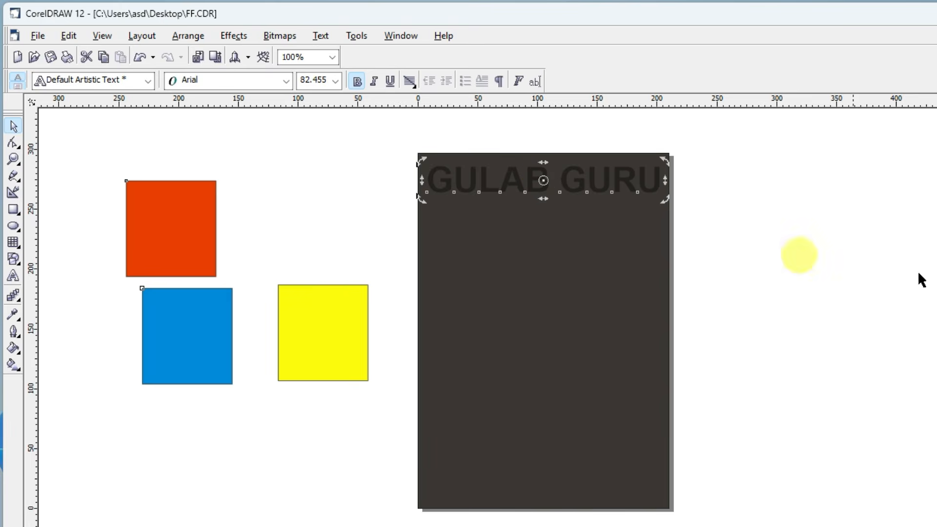
left_click(859, 268)
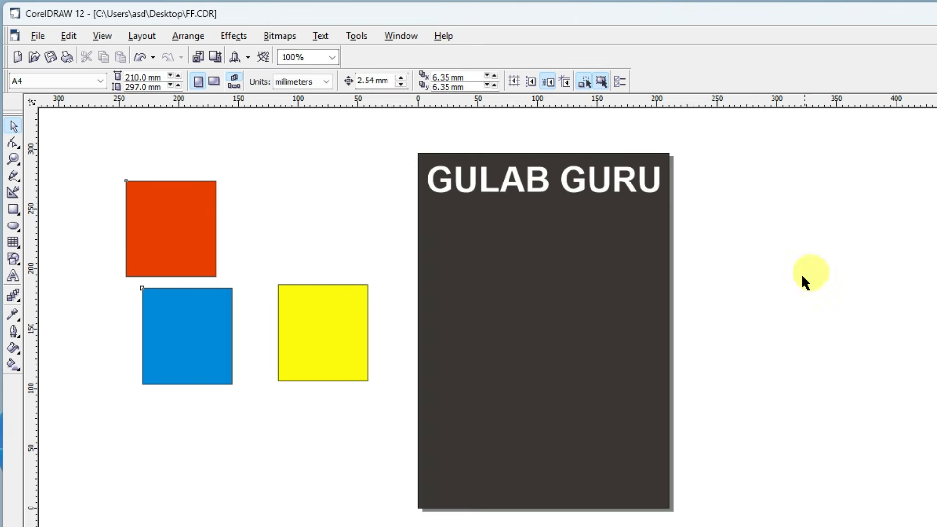
Move the black background rectangle off the page to the side, undo the move, and select the rectangle again
left_click(569, 311)
left_click(800, 323)
left_click(576, 314)
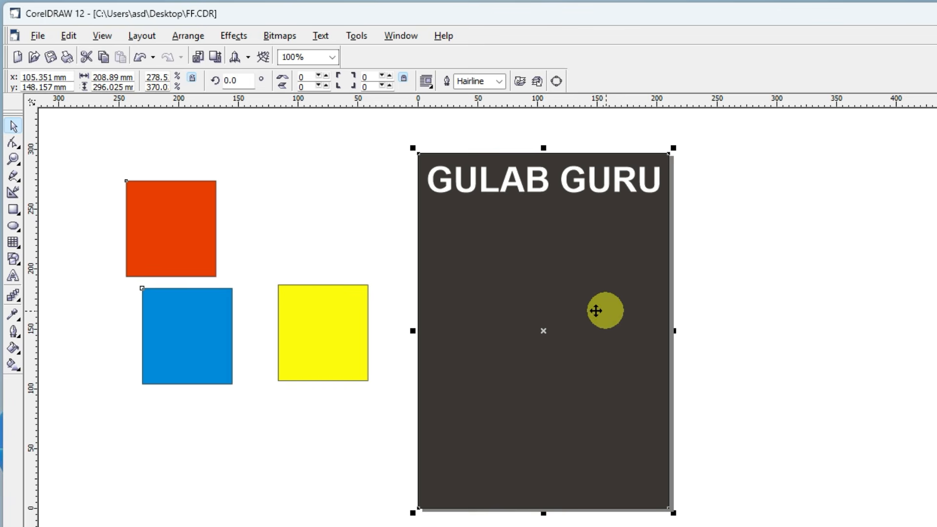
left_click_drag(522, 314, 802, 314)
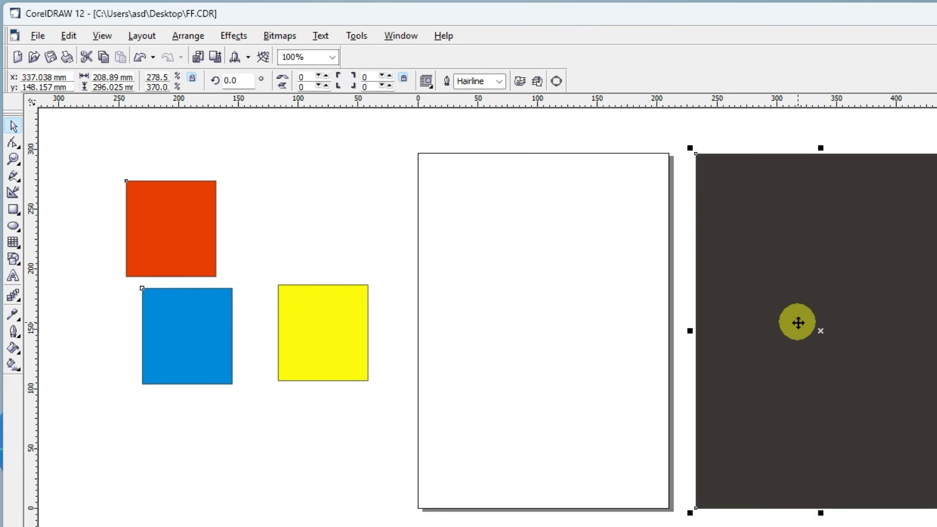
key("ctrl+z")
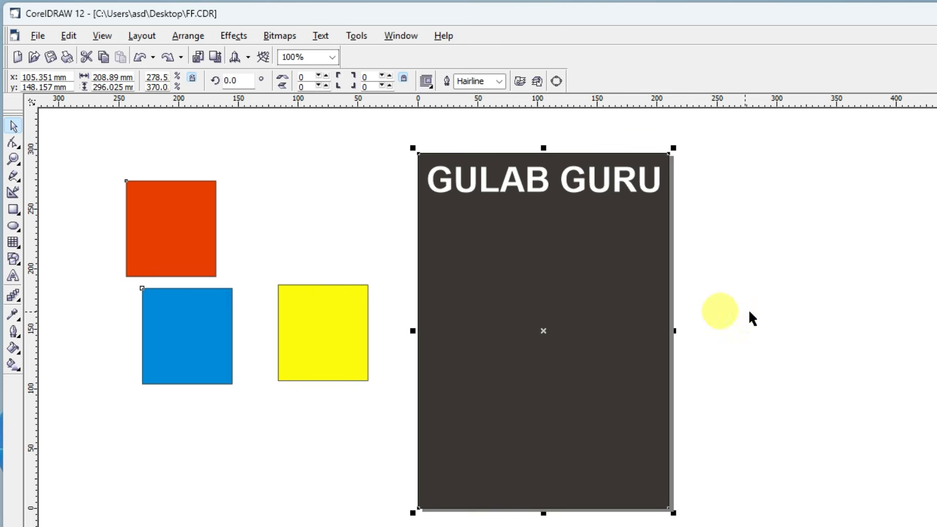
left_click(708, 315)
left_click(623, 332)
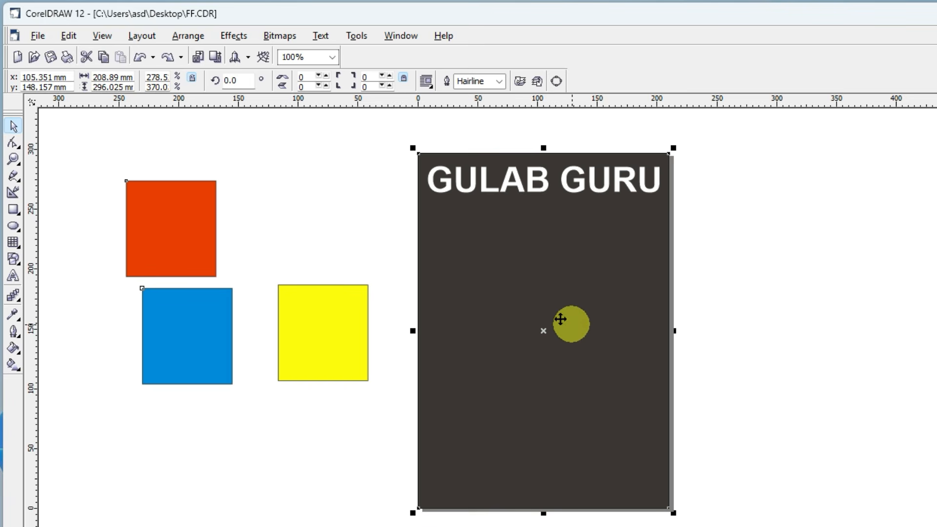
Lock the black background rectangle, deselect it, and try to move it
left_click(187, 36)
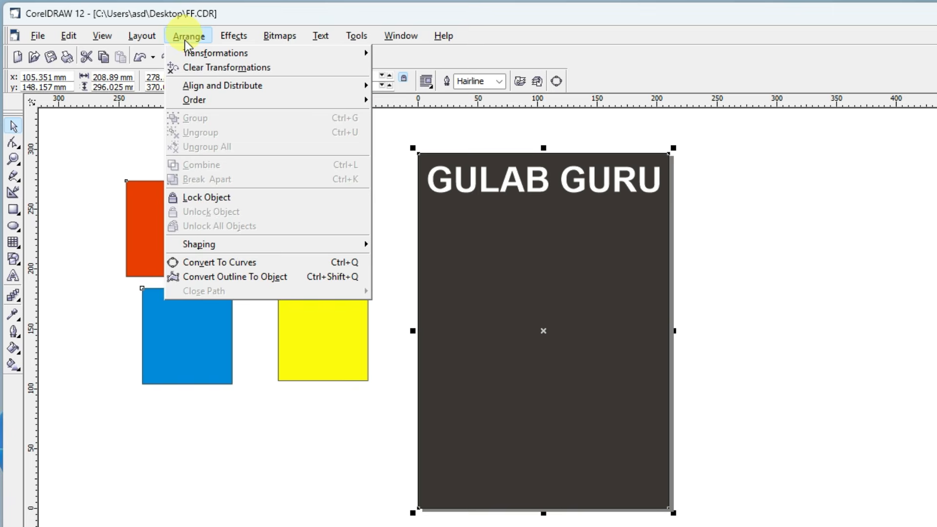
left_click(207, 196)
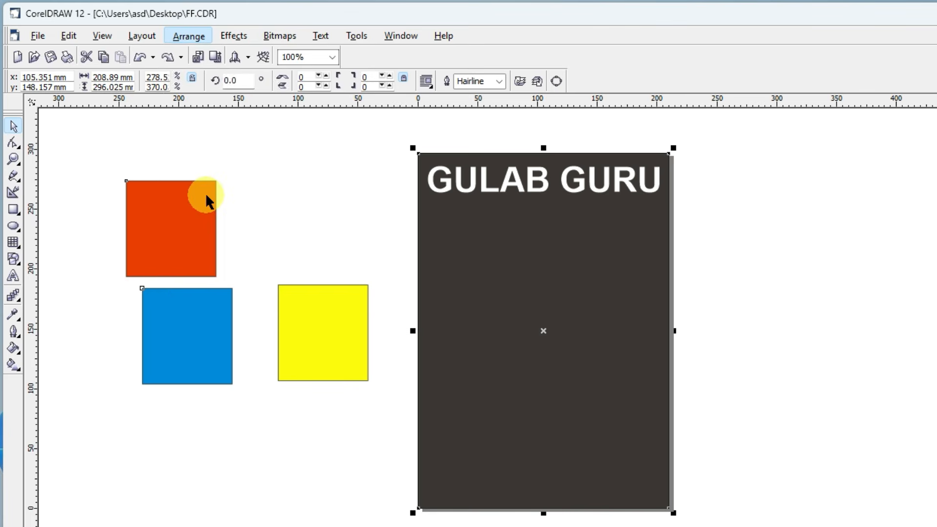
left_click(800, 321)
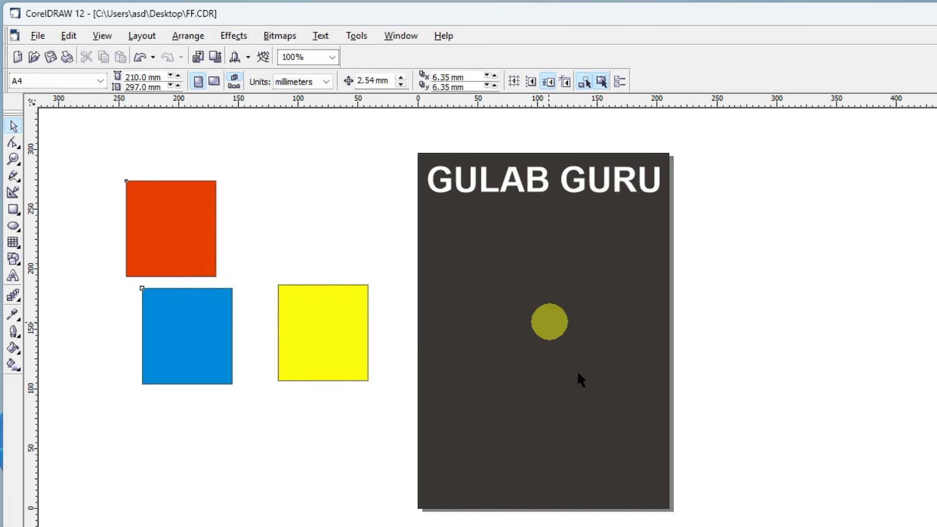
left_click_drag(512, 267, 521, 313)
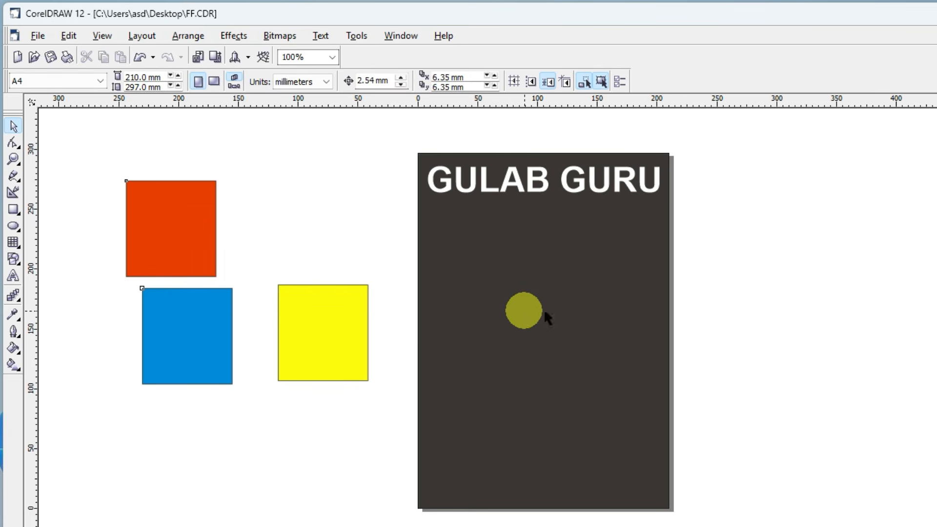
Select the locked black rectangle and try to move it and change its fill colour
left_click(418, 300)
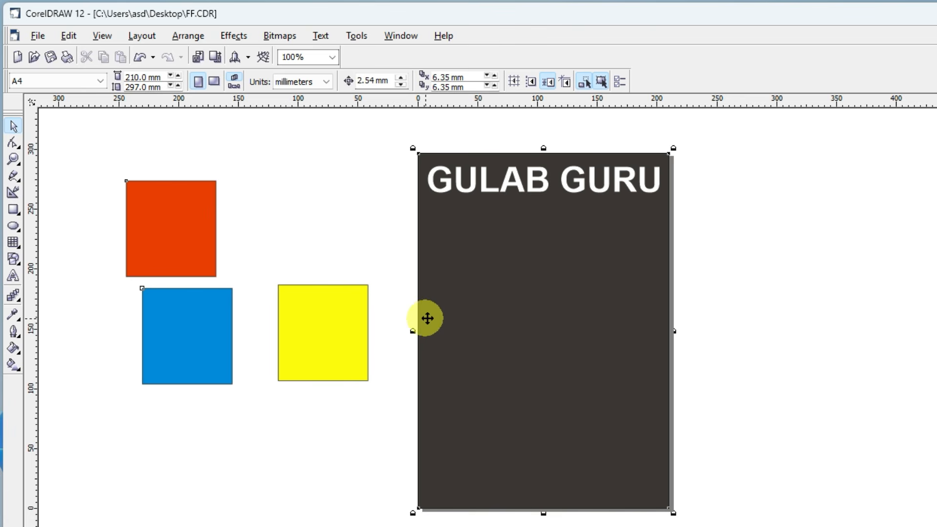
left_click_drag(508, 319, 572, 328)
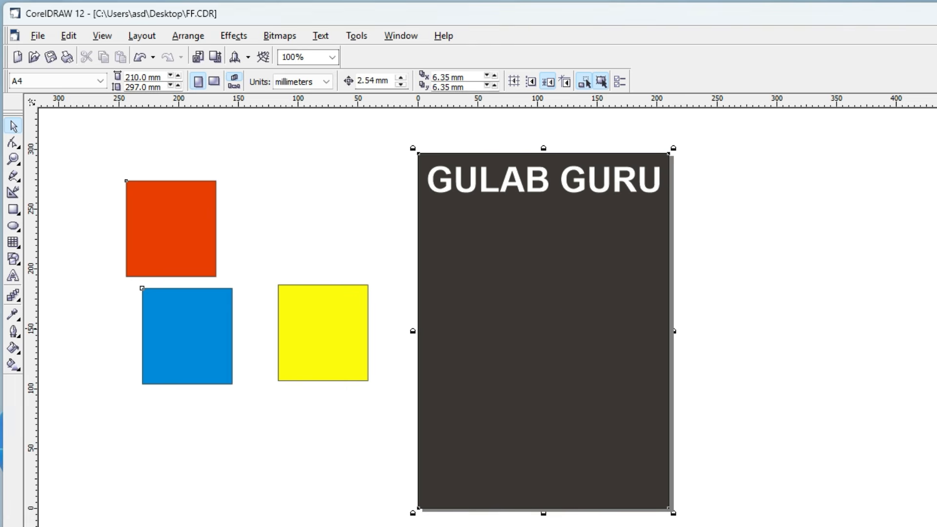
left_click(934, 361)
left_click(623, 220)
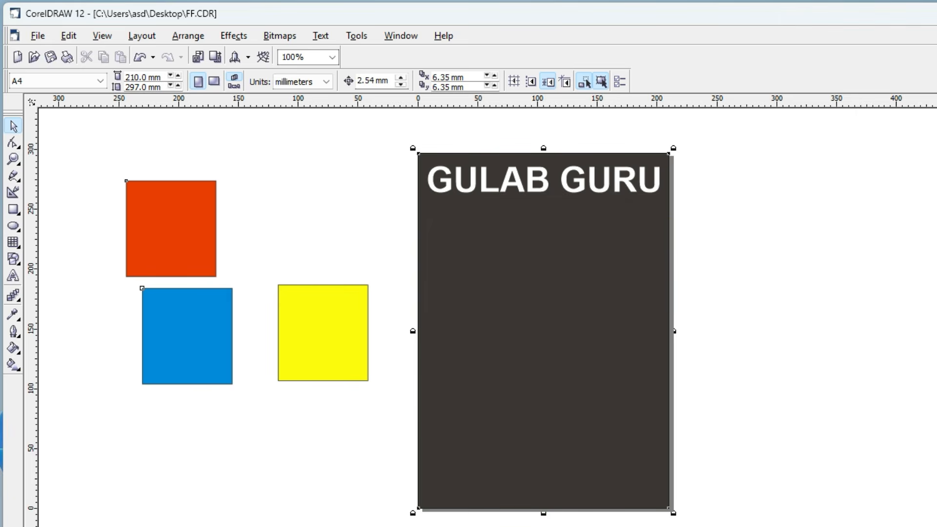
left_click(935, 361)
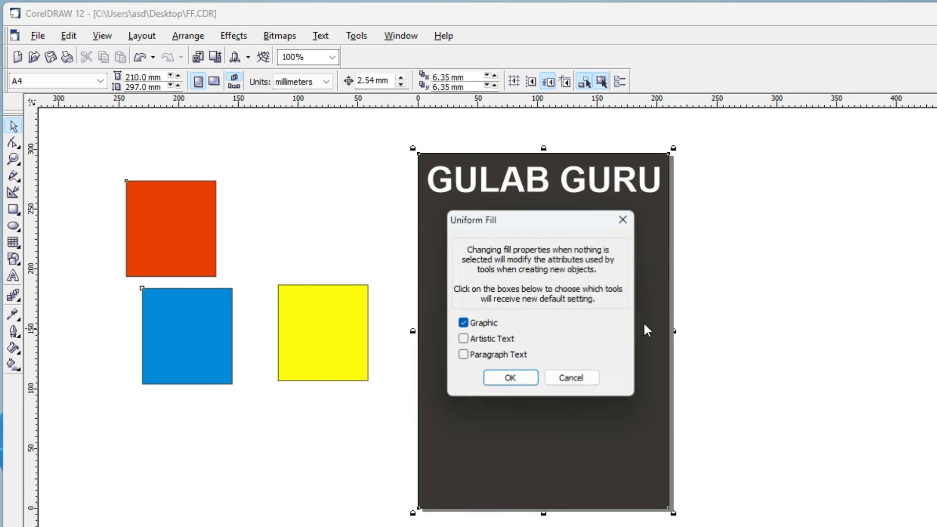
left_click(621, 220)
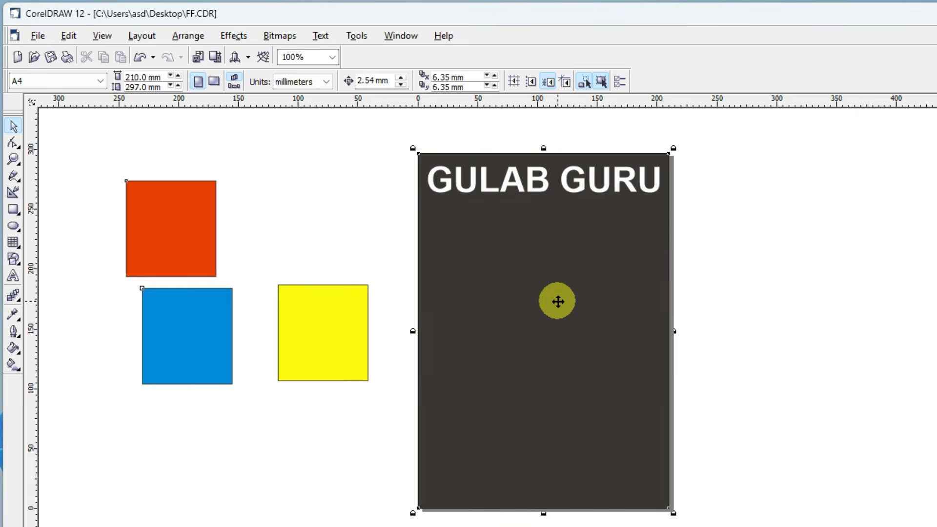
Unlock the black background rectangle and fill it with green
left_click(186, 38)
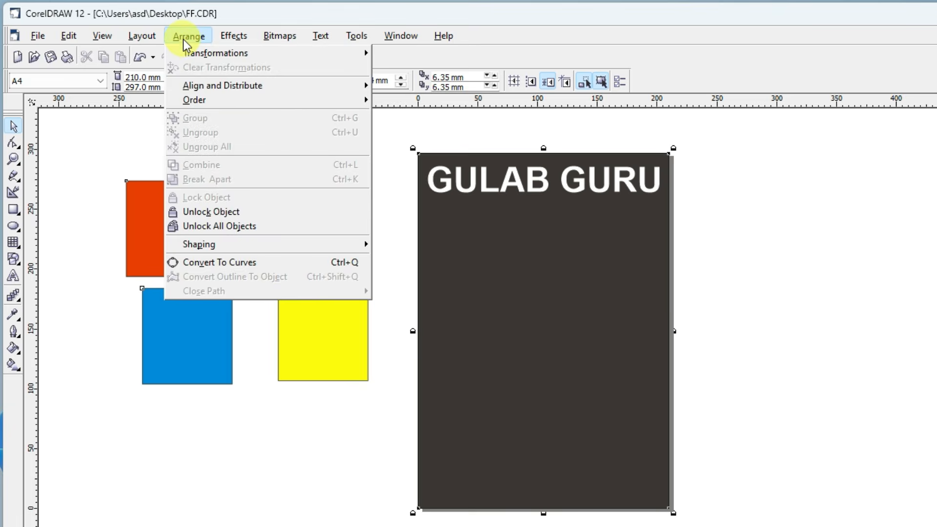
left_click(199, 215)
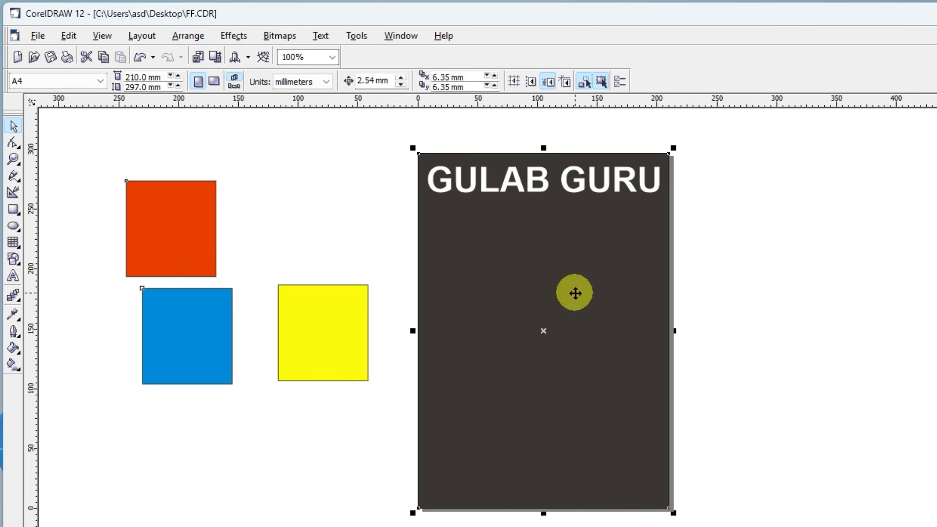
left_click(935, 328)
left_click(936, 317)
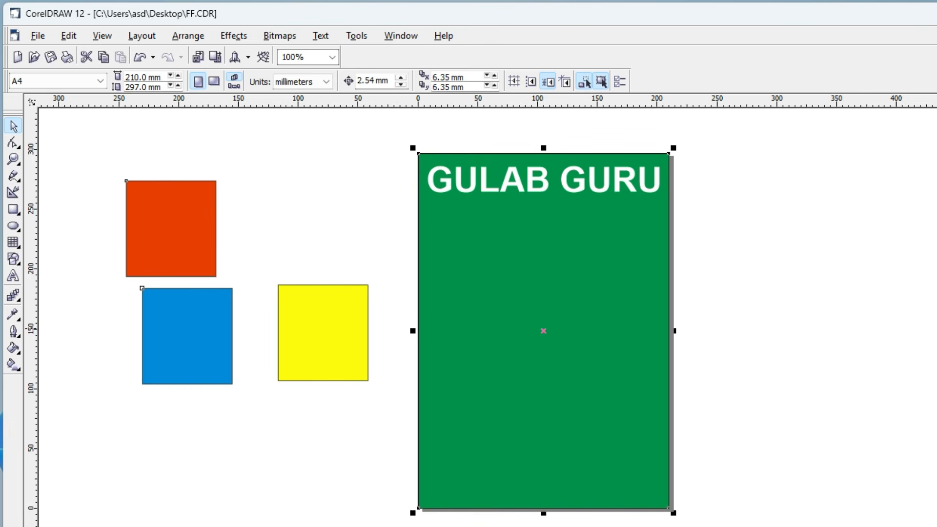
Lock the green background rectangle and test selecting the GULAB GURU text and the background separately
left_click(186, 36)
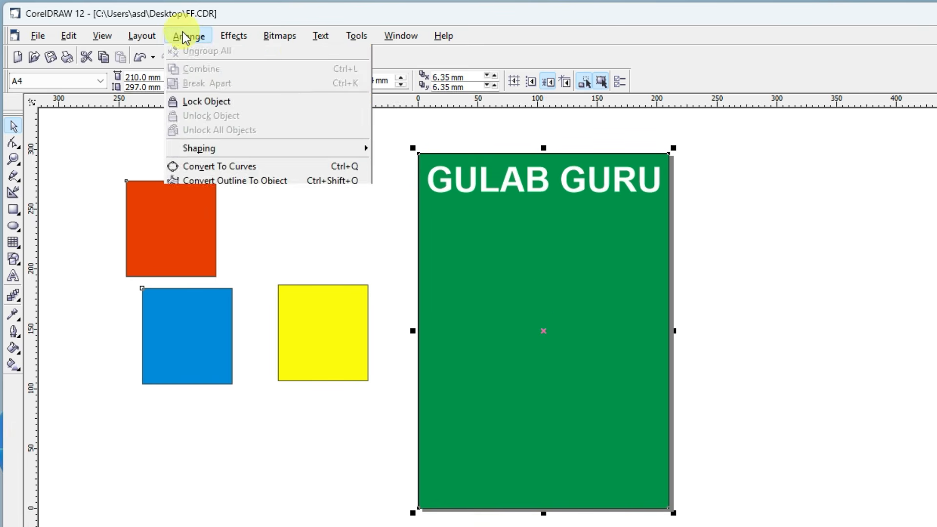
left_click(216, 199)
left_click(728, 284)
left_click(530, 179)
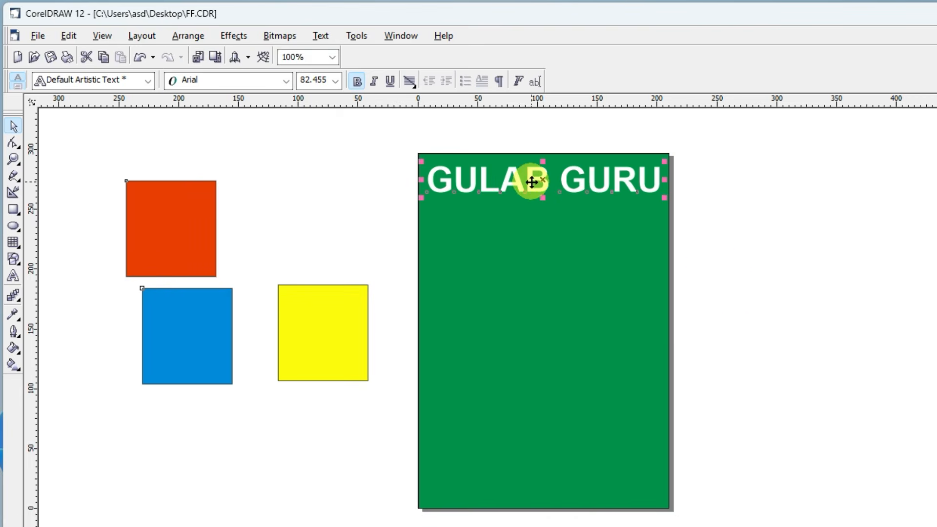
left_click(586, 257)
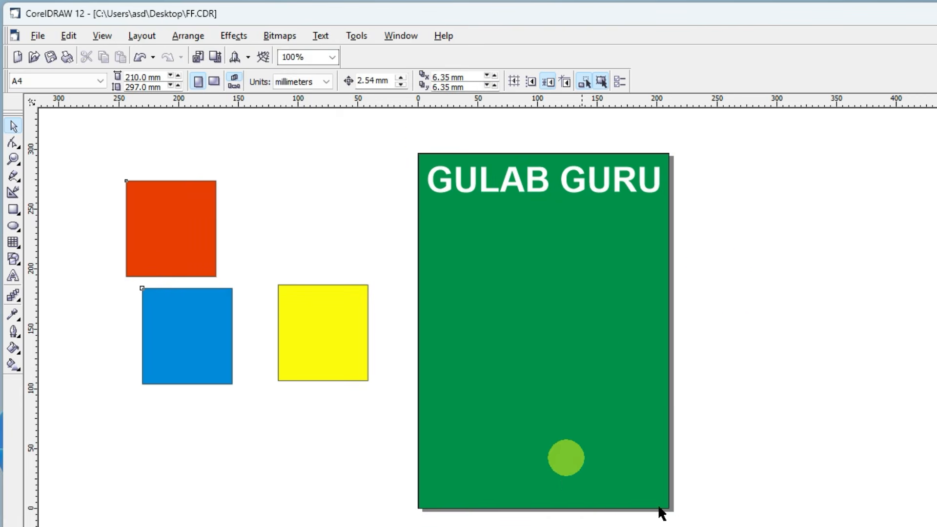
Lock the GULAB GURU text and try to move it down over the background
left_click(529, 179)
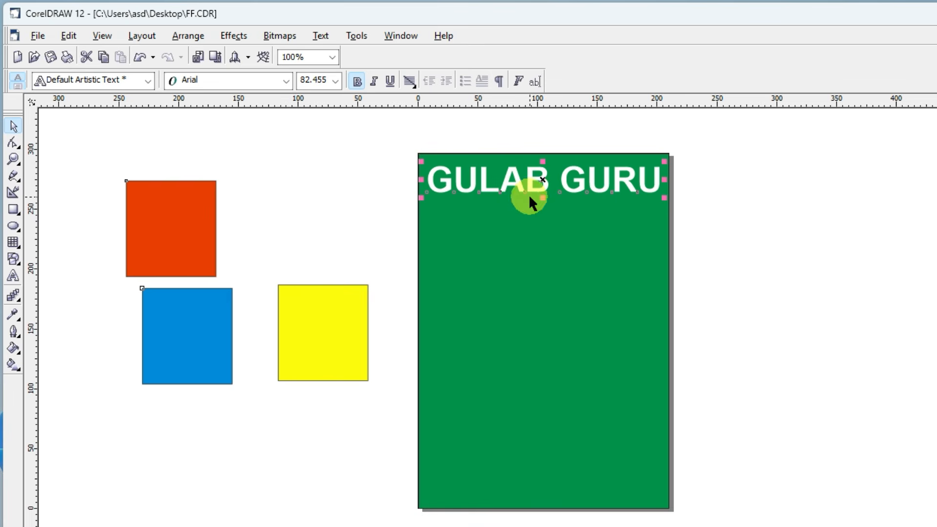
left_click(181, 37)
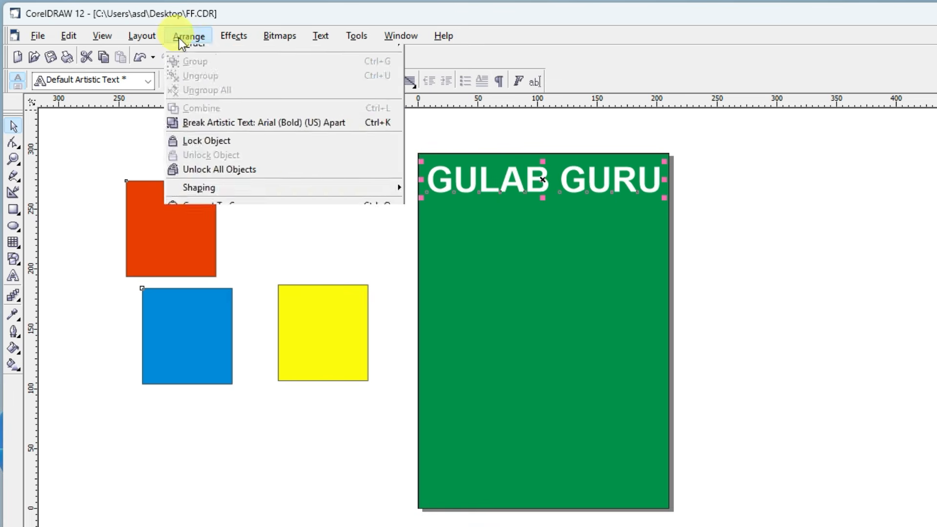
left_click(208, 198)
left_click(476, 256)
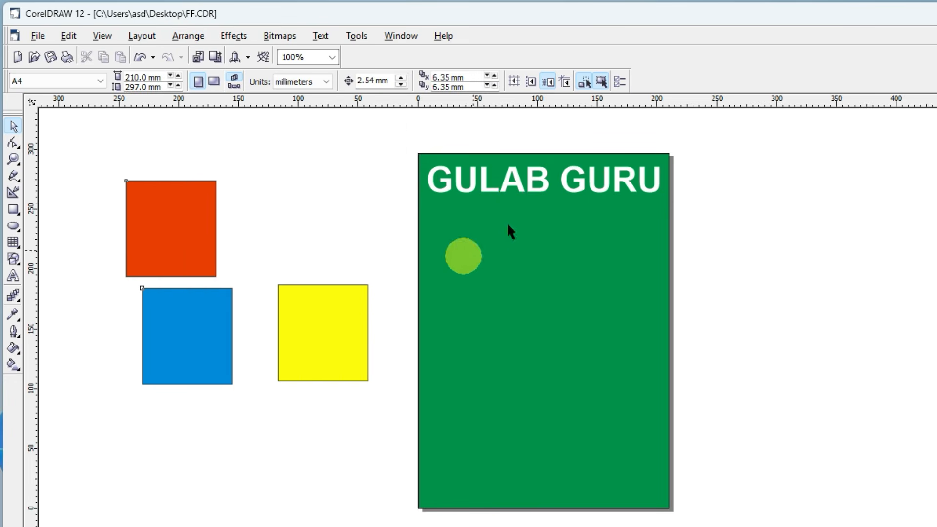
left_click_drag(524, 174, 536, 248)
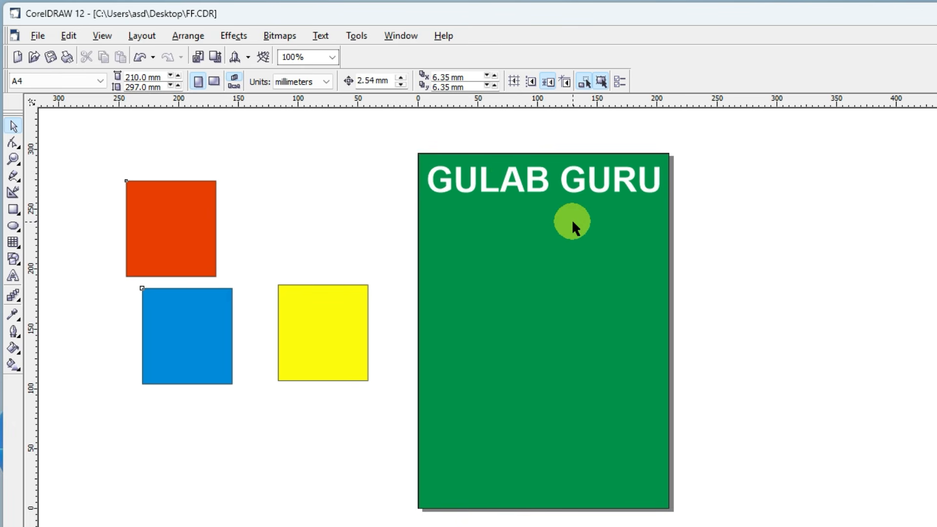
Unlock all locked objects in the drawing at once
left_click(184, 38)
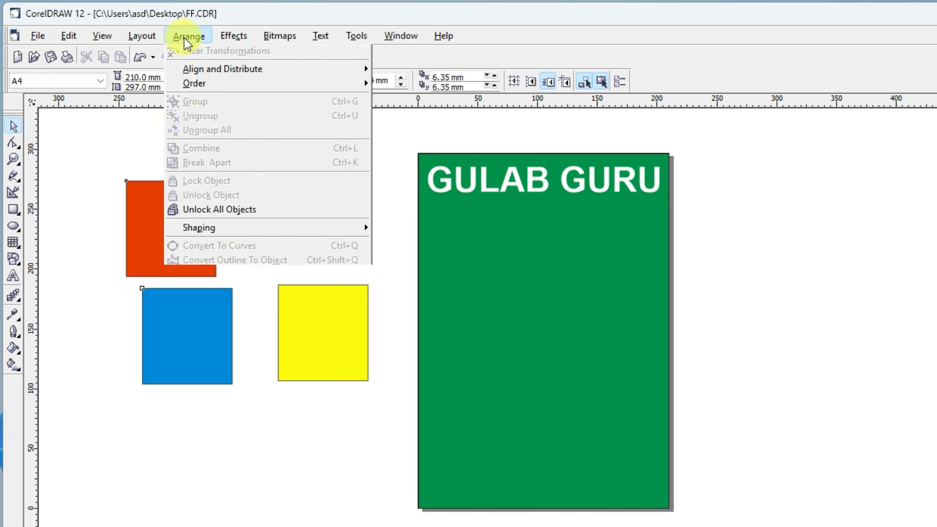
left_click(532, 208)
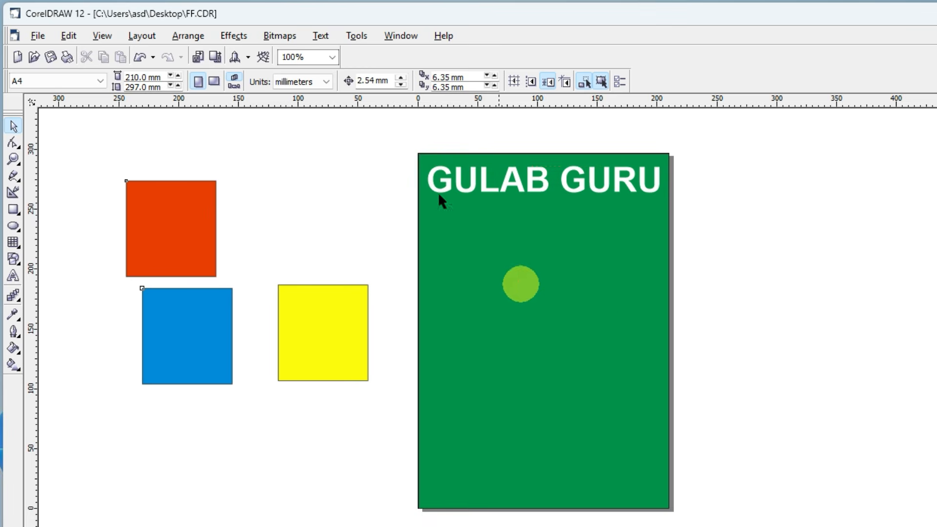
left_click(187, 35)
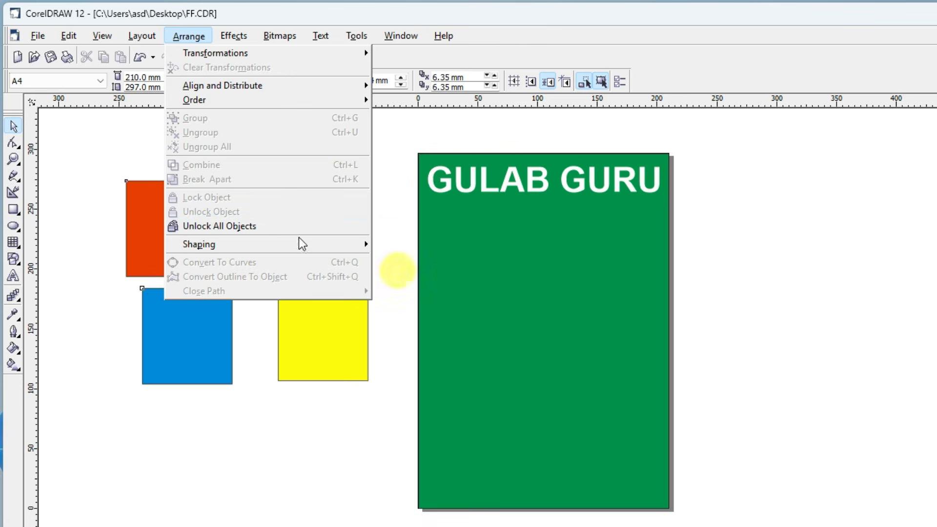
left_click(237, 227)
left_click(706, 283)
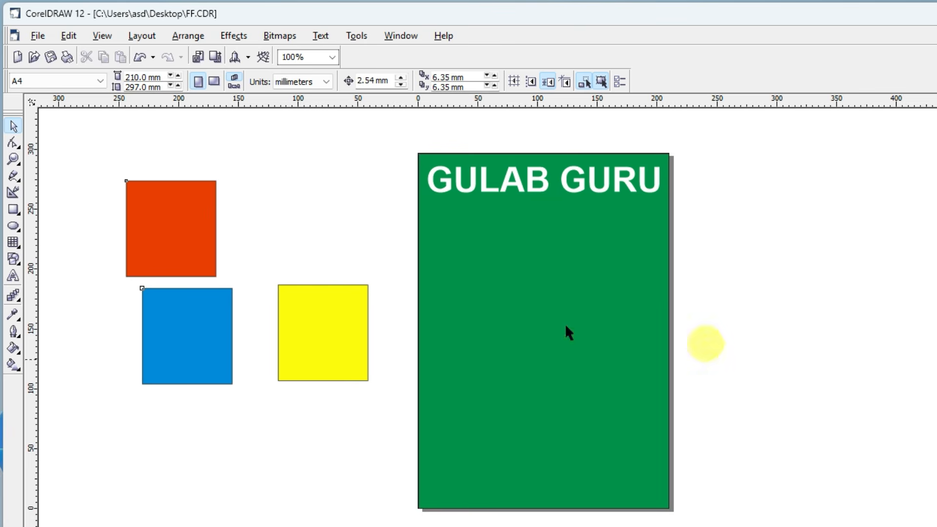
Examine the Shaping commands with nothing selected and with the red and blue squares selected
left_click(179, 36)
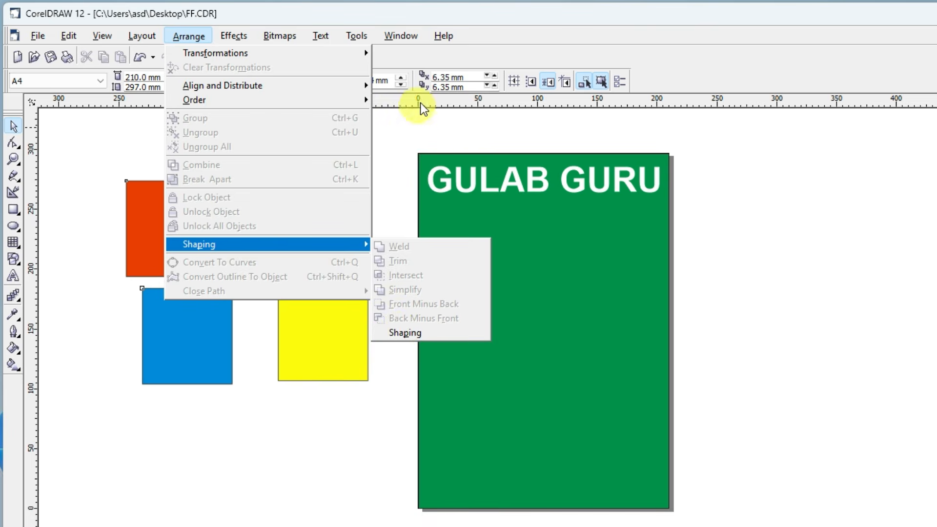
left_click(126, 145)
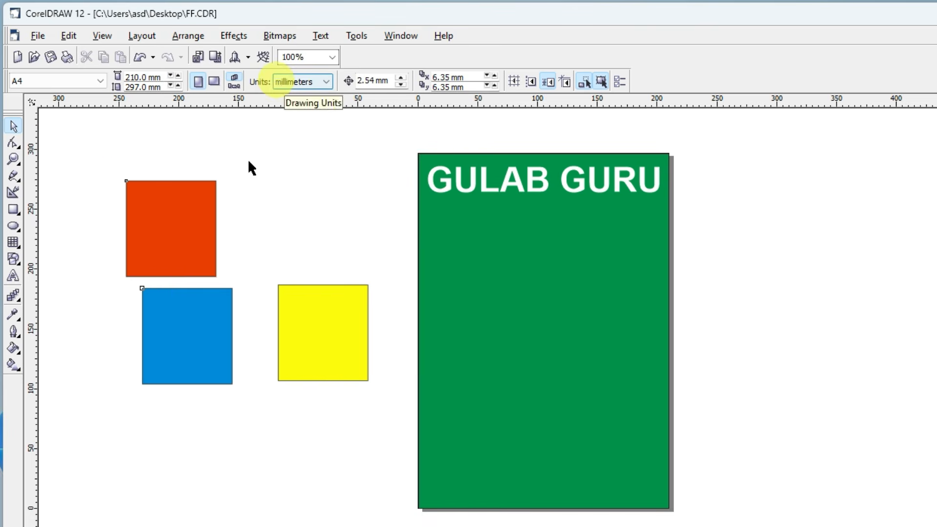
left_click_drag(92, 155, 248, 424)
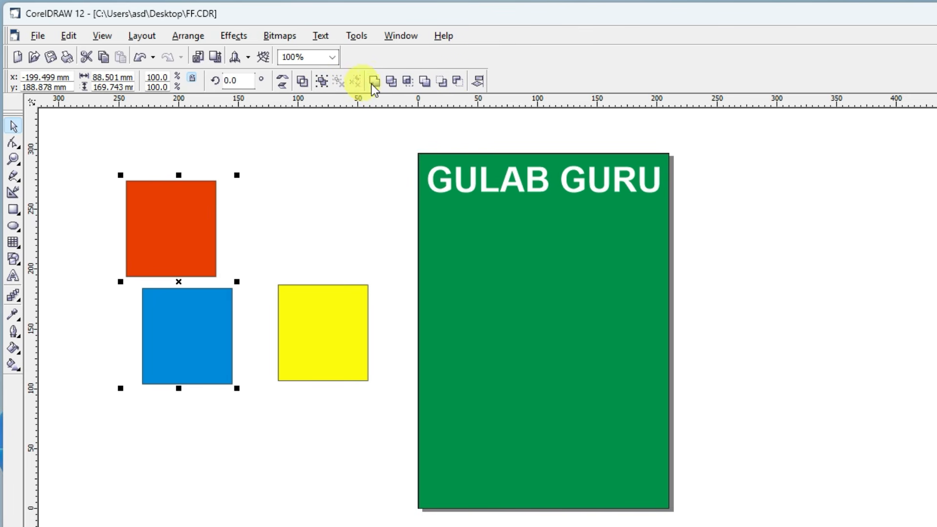
left_click(189, 35)
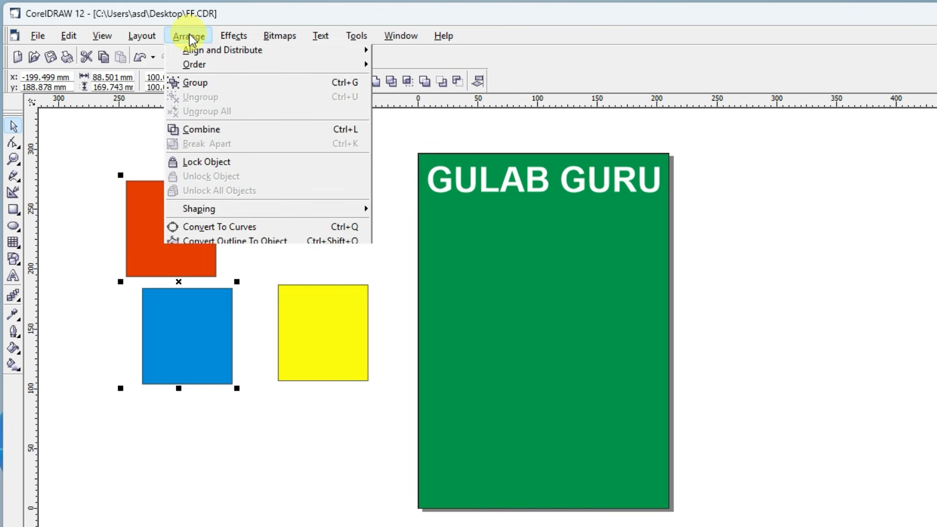
mouse_move(217, 244)
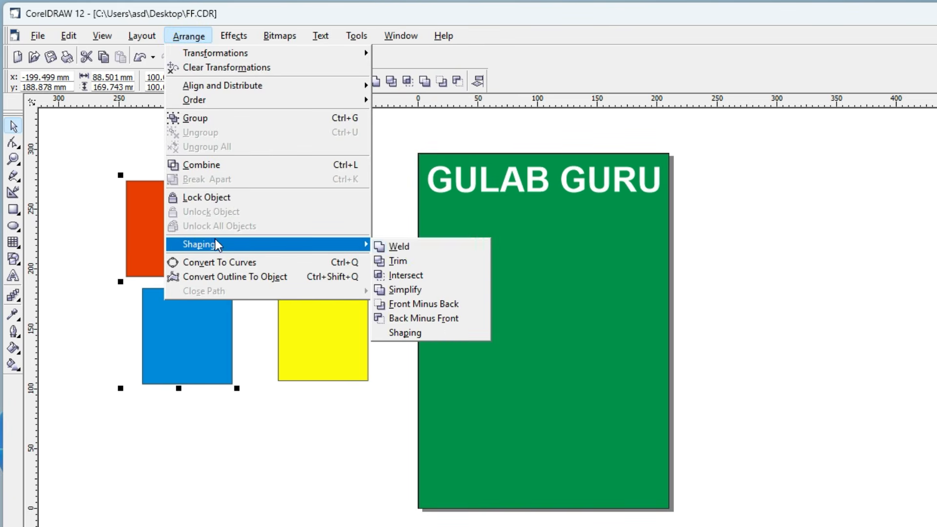
left_click(398, 247)
Delete all objects from the drawing and draw a circle about 110 mm in diameter beside the page
left_click_drag(105, 138, 743, 524)
key("Delete")
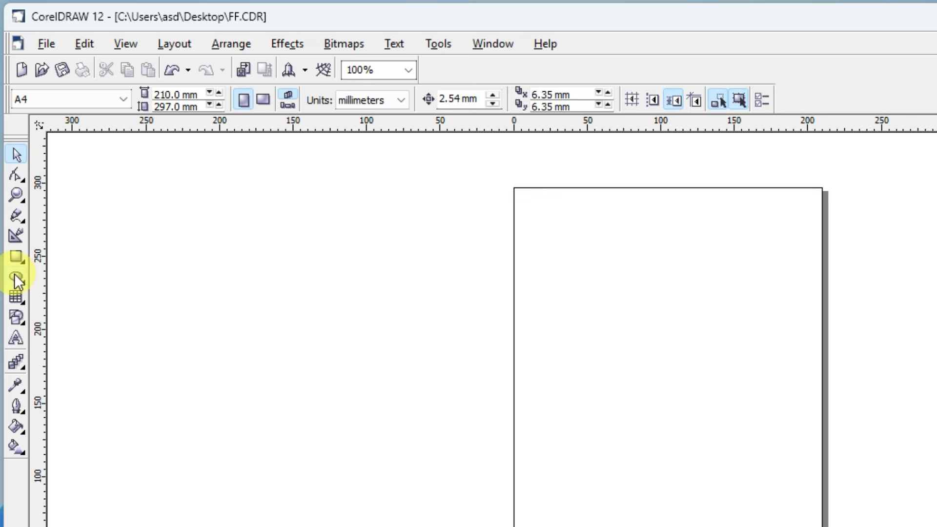
left_click(16, 278)
left_click_drag(160, 195, 273, 357)
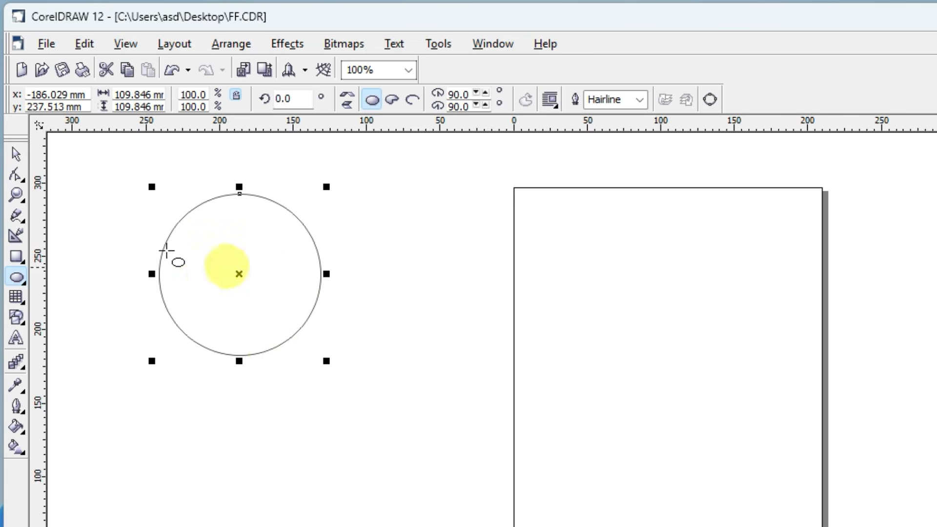
left_click(16, 155)
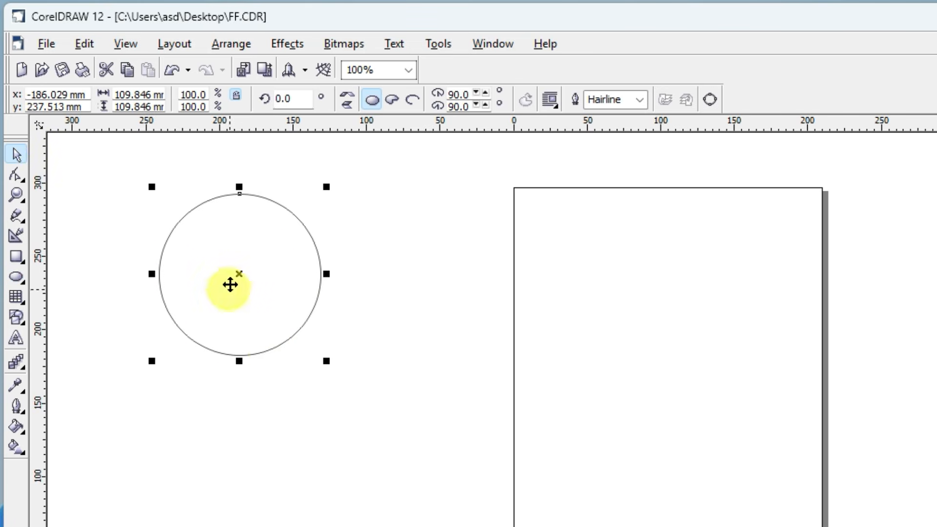
Place a copy of the circle to its right so the two overlap, spanning about 177 mm together
left_click(240, 276)
left_click(241, 275)
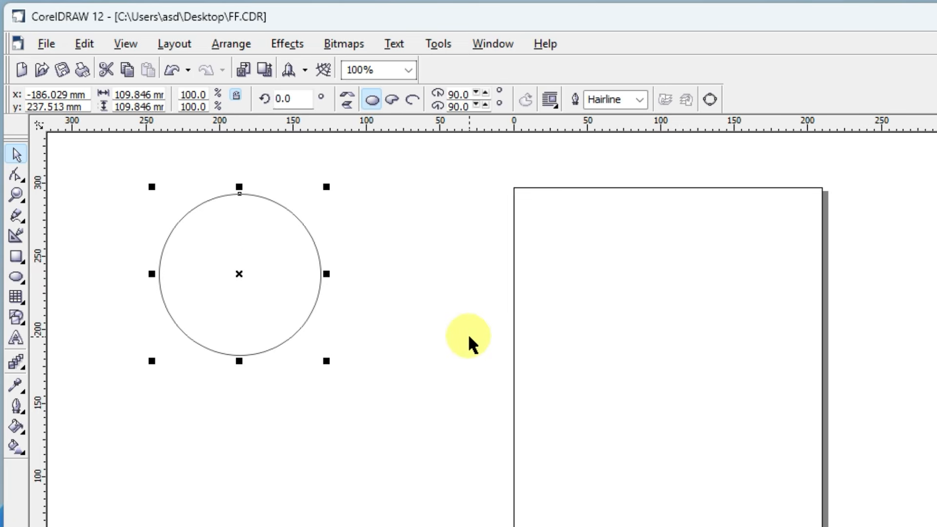
left_click_drag(243, 275, 339, 282)
right_click(338, 283)
left_click(457, 367)
left_click(215, 300)
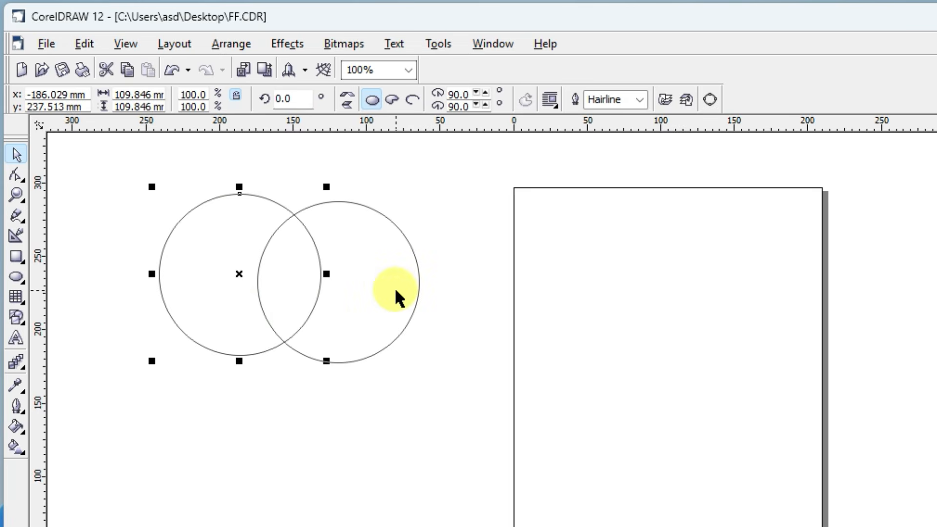
Weld the two overlapping circles into one outline, and undo the weld
left_click_drag(117, 169, 470, 396)
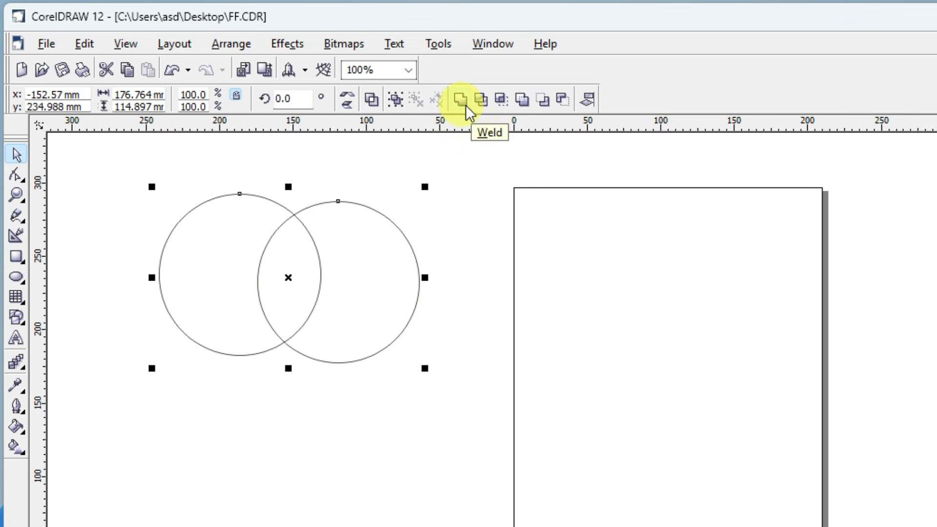
left_click(228, 44)
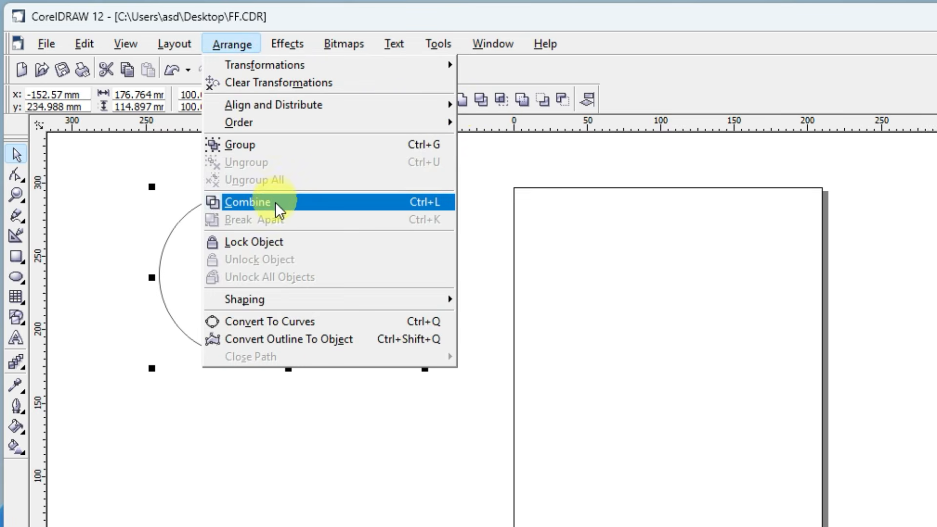
mouse_move(268, 300)
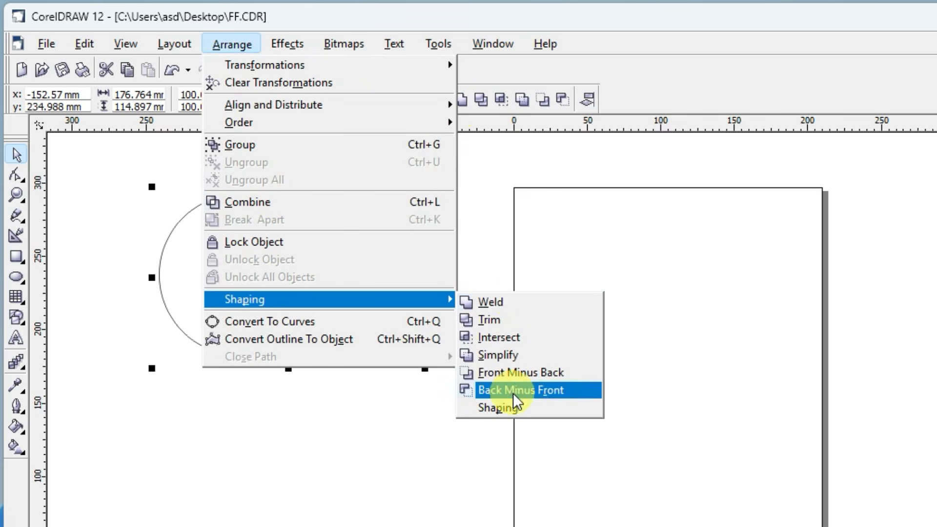
left_click(497, 303)
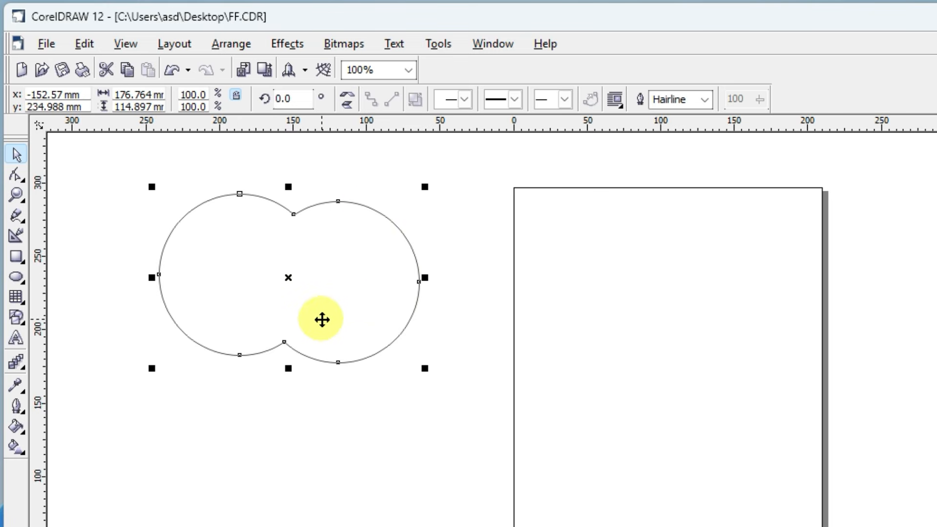
key("ctrl+z")
Trim the left circle with the overlapping right circle, pull the right circle away towards the page, and undo
key("ctrl+a")
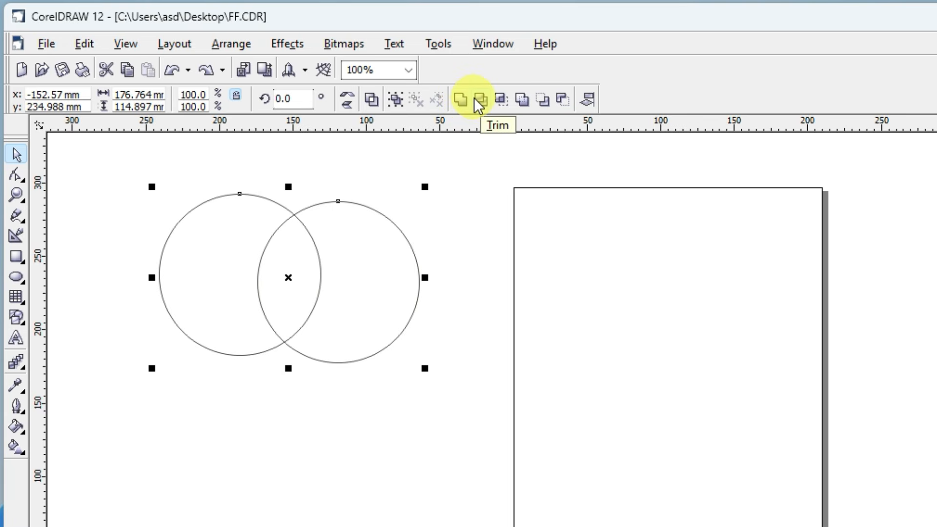
left_click(231, 44)
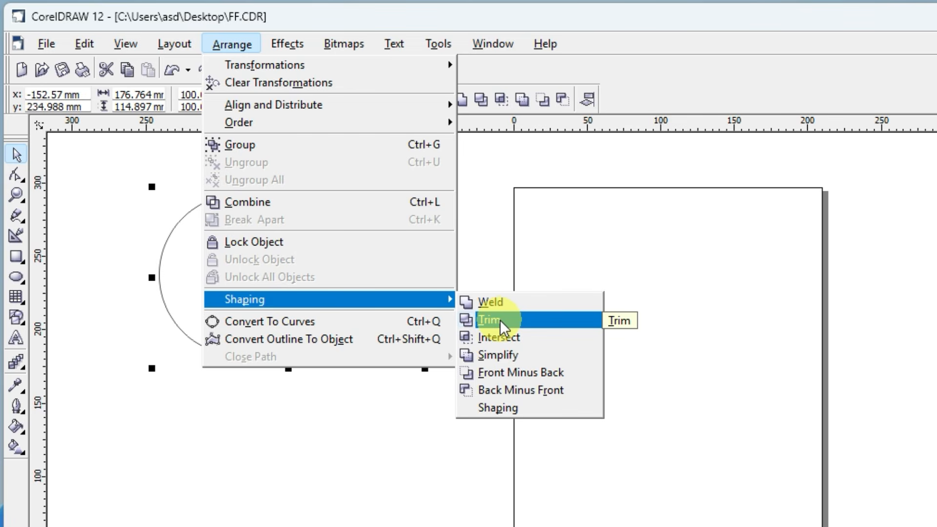
left_click(499, 320)
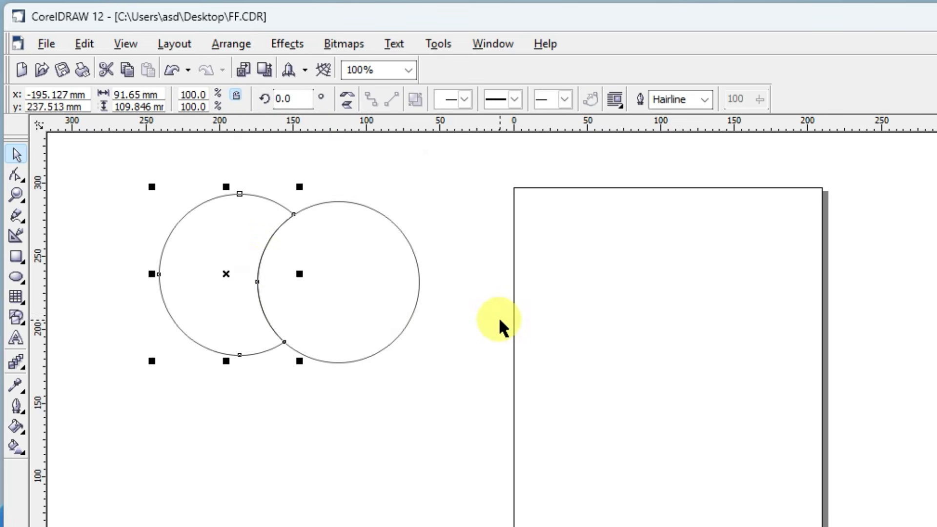
left_click(482, 298)
left_click_drag(370, 292, 504, 309)
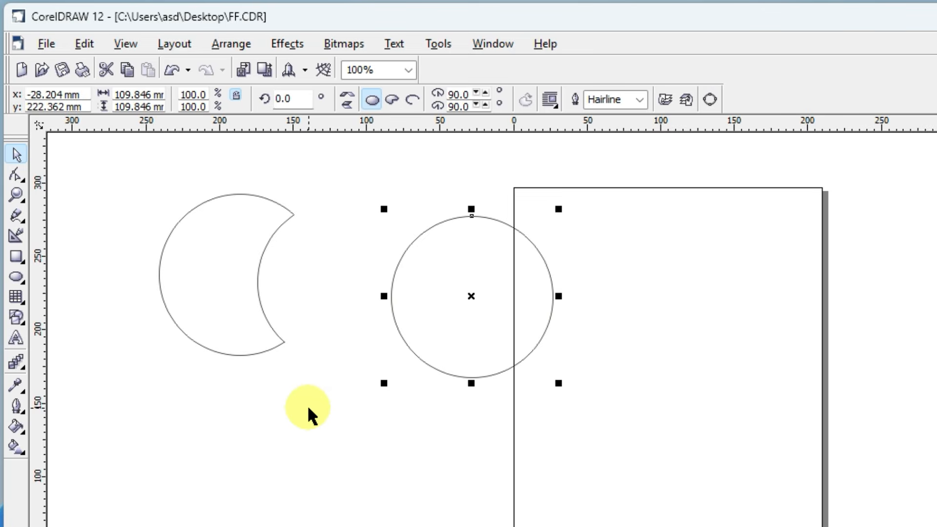
key("ctrl+z")
key("Escape")
Shift the right circle so both span about 150 mm together, trim the left circle with it, and undo the trim
left_click_drag(362, 319, 323, 313)
left_click_drag(114, 162, 456, 387)
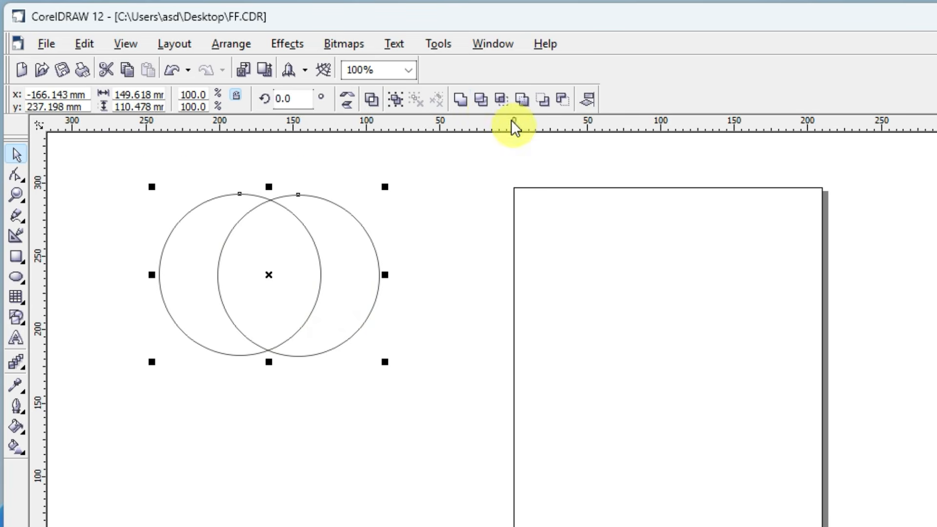
left_click(481, 101)
left_click(452, 321)
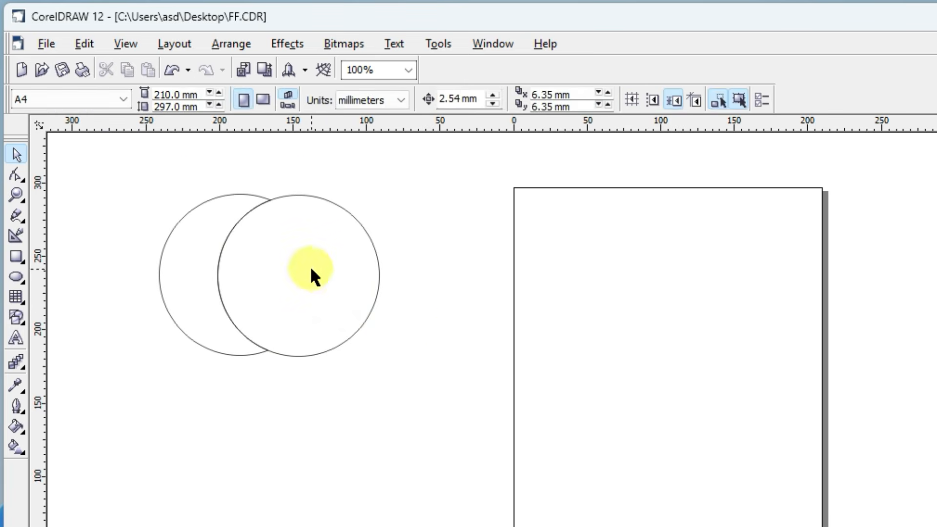
key("ctrl+z")
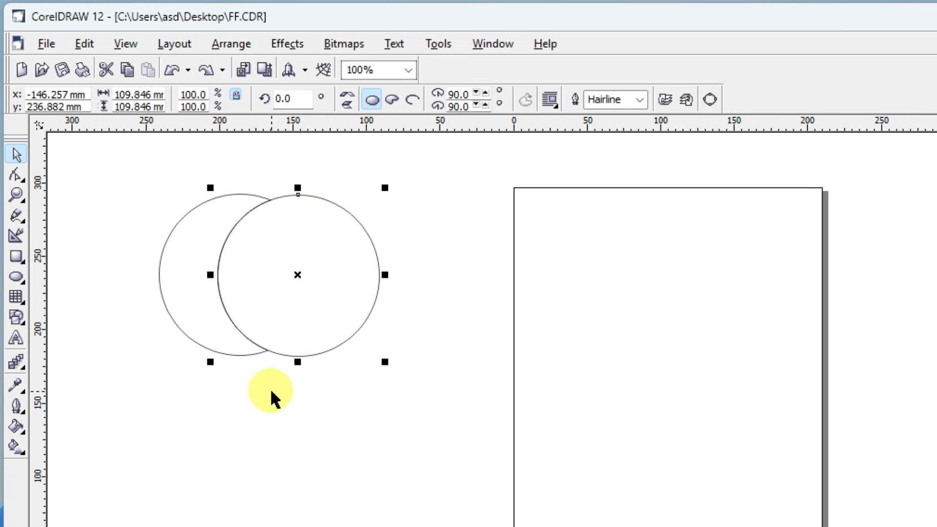
left_click(271, 391)
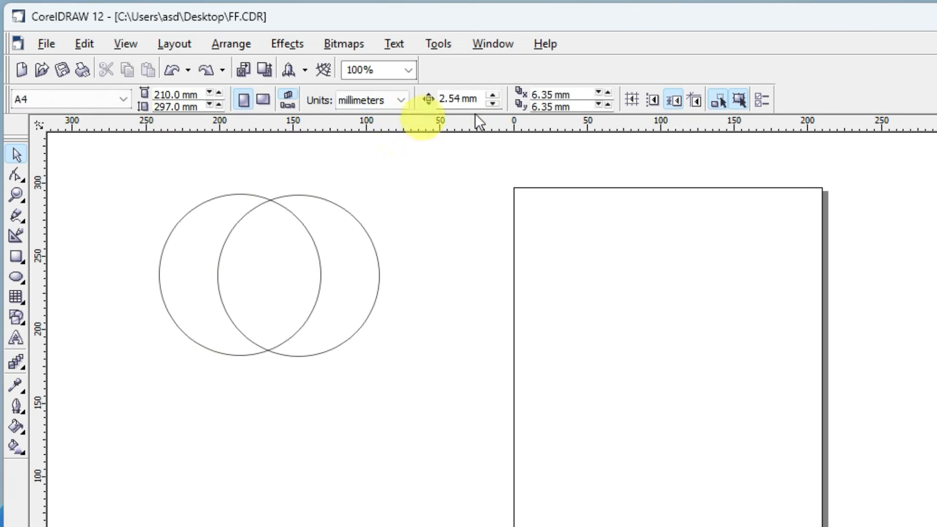
left_click_drag(170, 189, 451, 442)
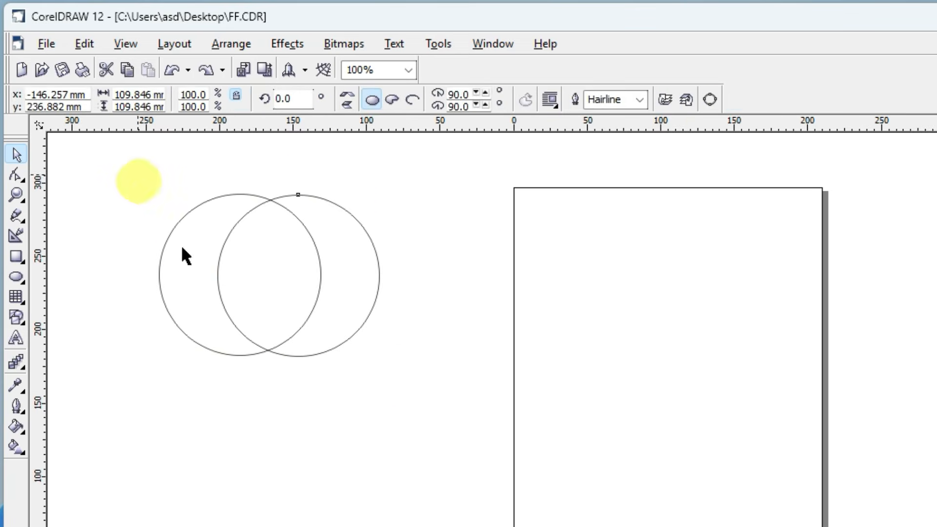
Intersect the two circles, move the resulting lens shape of about 43 by 87 mm beside the page, and undo
left_click_drag(139, 179, 502, 397)
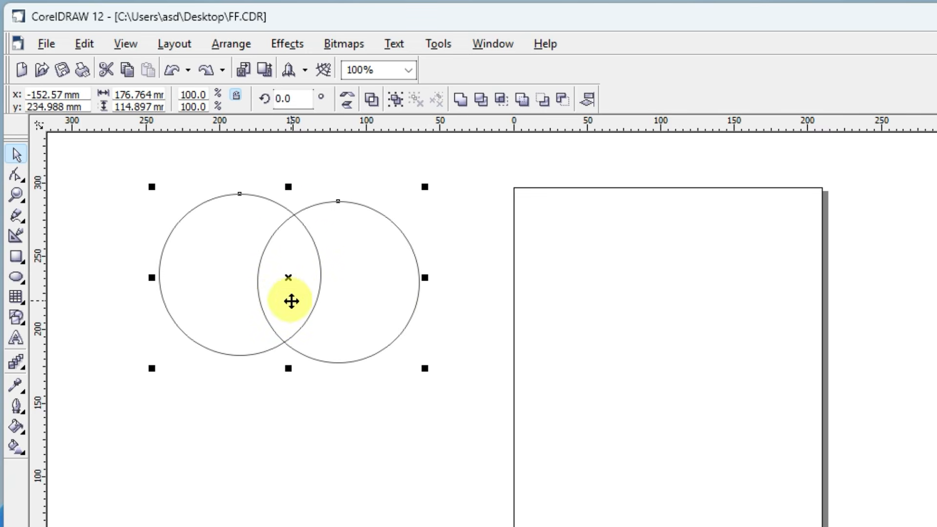
left_click(502, 100)
left_click_drag(290, 280, 490, 257)
left_click_drag(465, 342, 462, 423)
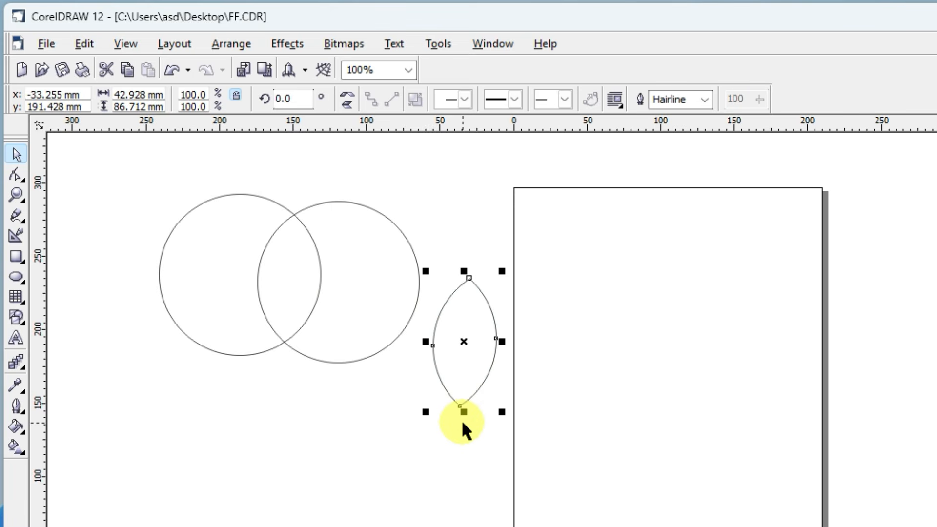
key("ctrl+z")
key("ctrl+z")
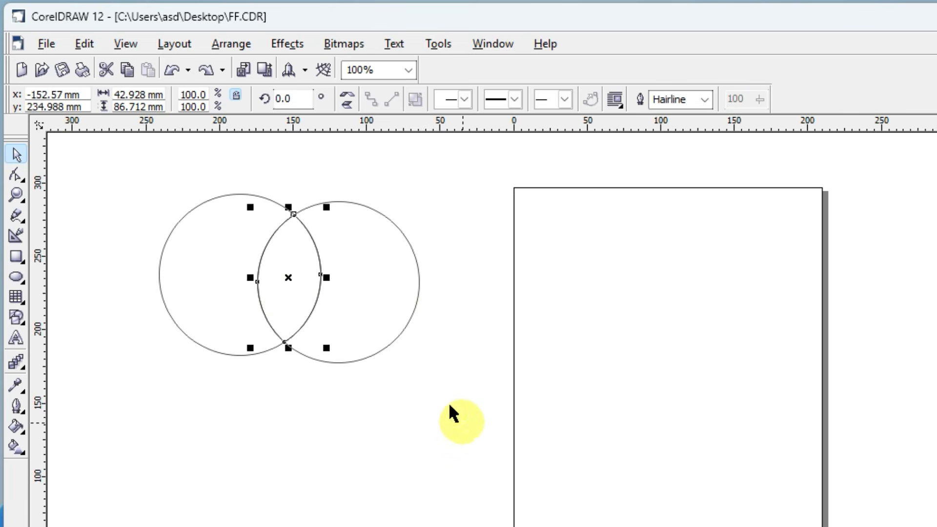
Simplify the two overlapping circles, pull the right circle away from the left one, and undo both changes
left_click(142, 184)
left_click_drag(142, 184, 487, 387)
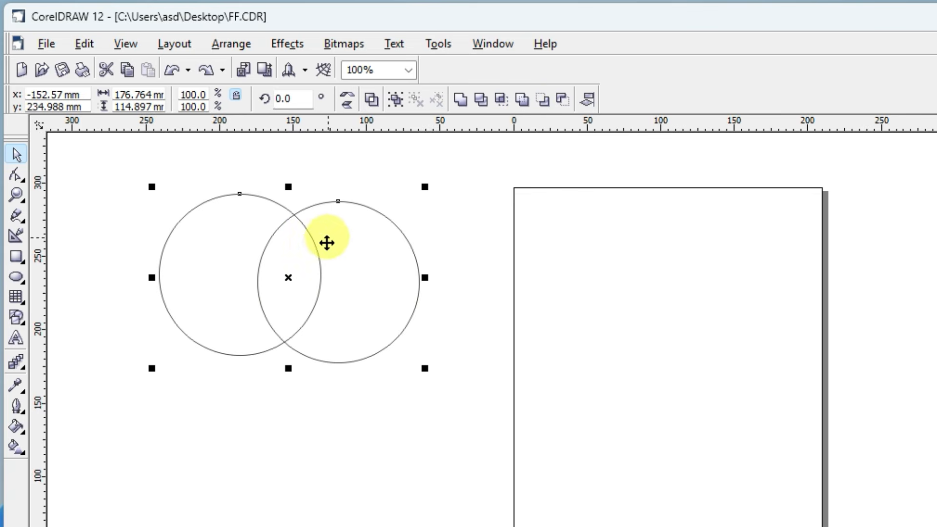
left_click(523, 102)
left_click(491, 322)
left_click_drag(332, 324, 548, 339)
key("ctrl+z")
key("ctrl+z")
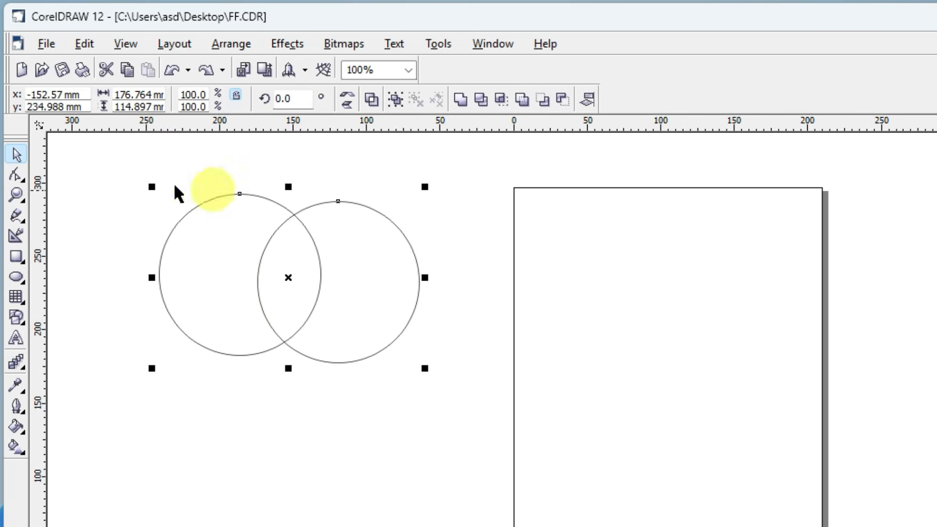
Apply Front Minus Back to the two overlapping circles, and undo it
left_click(231, 44)
mouse_move(293, 299)
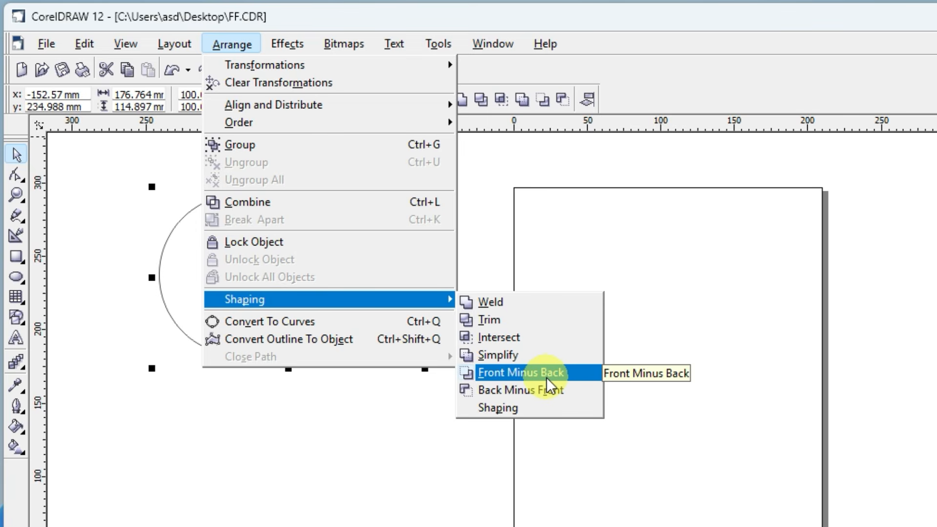
left_click(523, 220)
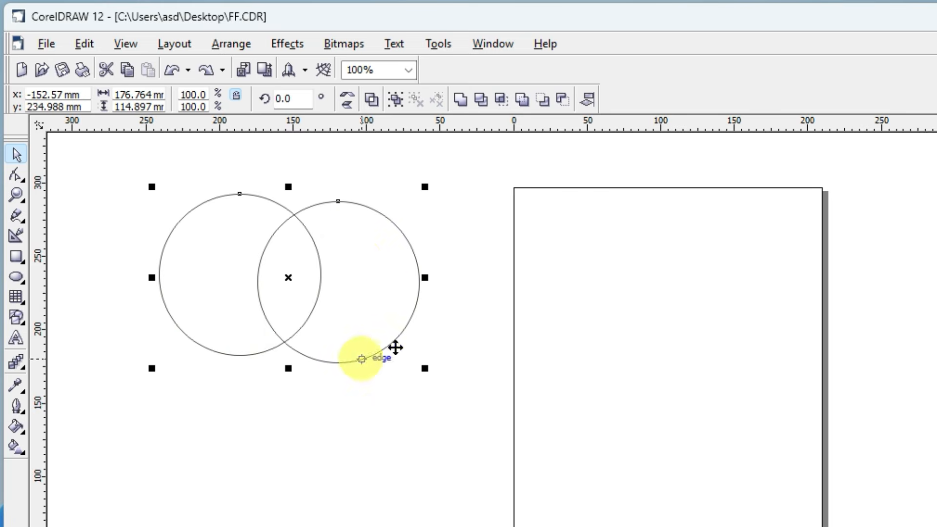
left_click(545, 99)
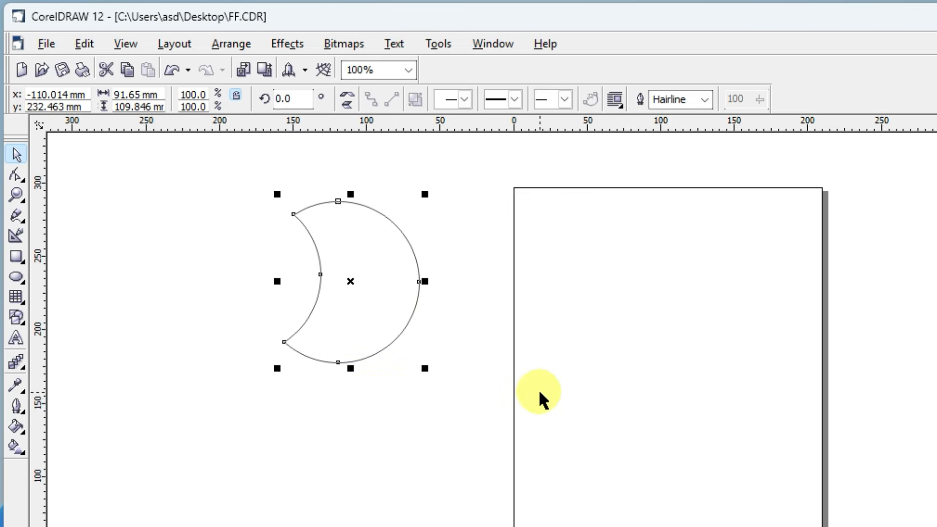
key("ctrl+z")
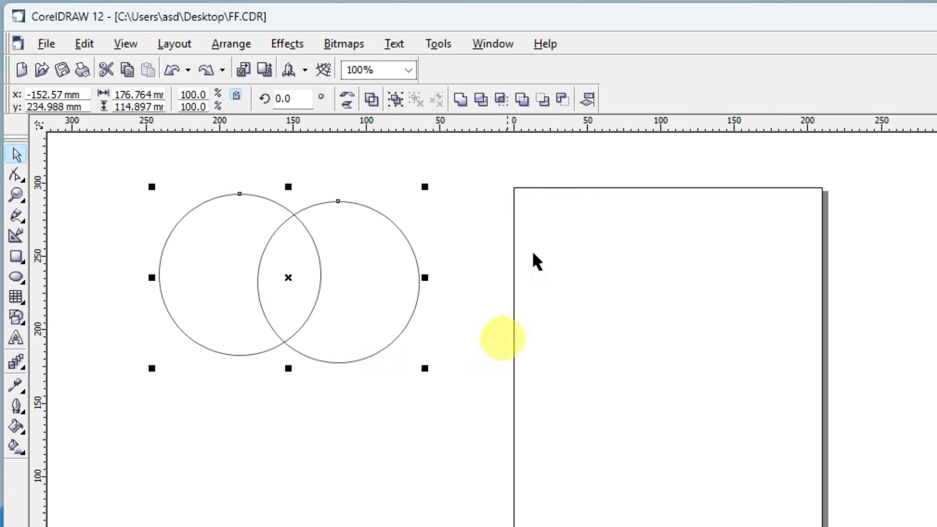
Apply Back Minus Front to the two circles, undo it and clear the selection
left_click(563, 99)
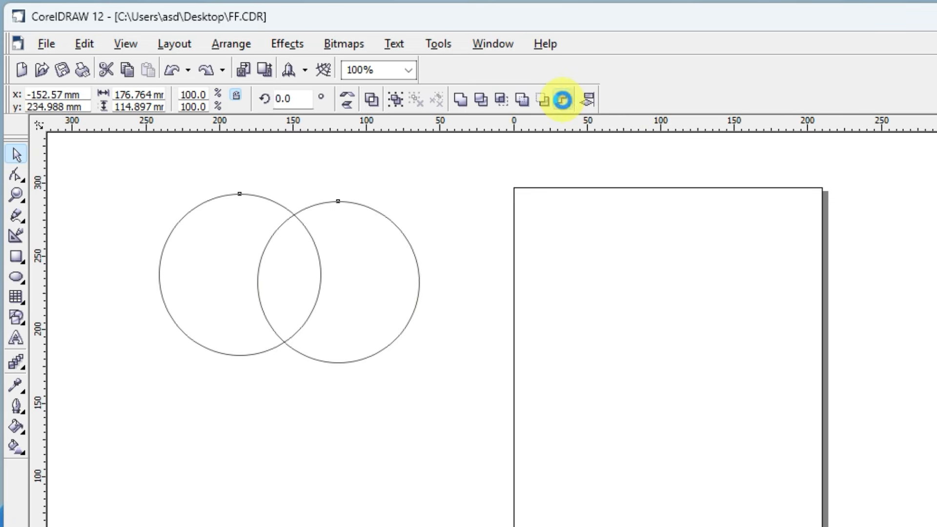
key("ctrl+z")
key("Escape")
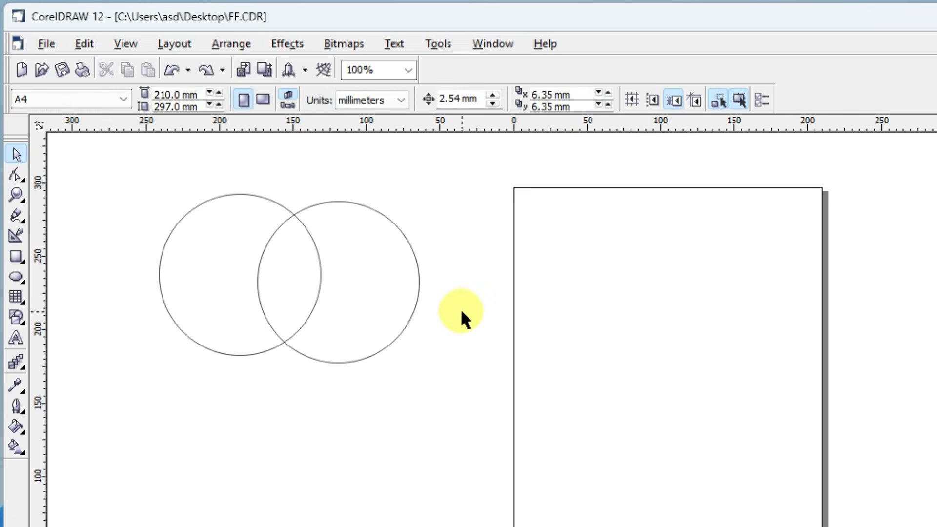
Convert the right circle alone to curves, and undo the conversion
left_click_drag(135, 174, 455, 405)
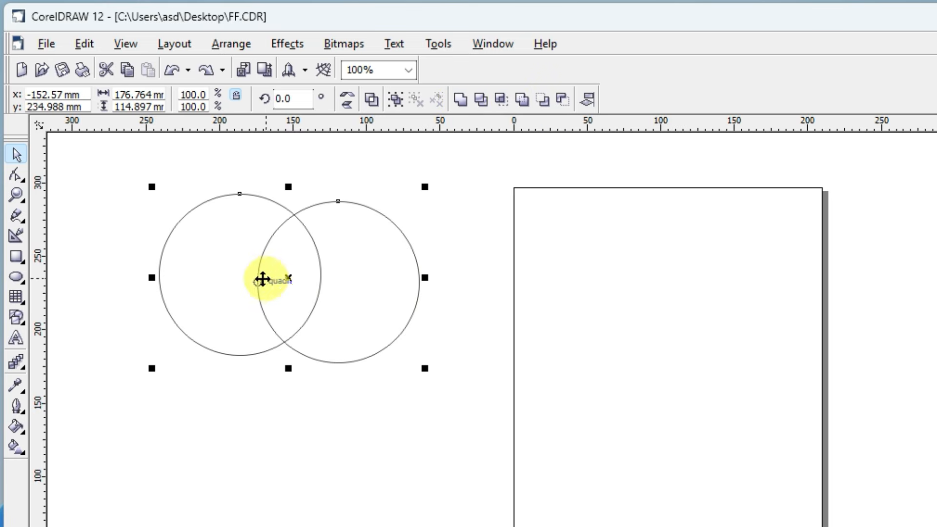
left_click(499, 260)
left_click(414, 280)
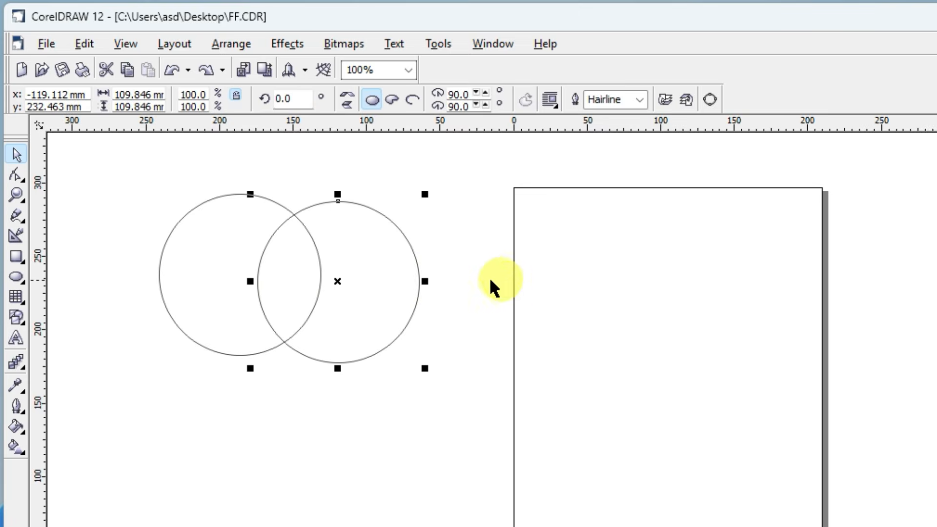
left_click(231, 43)
mouse_move(249, 303)
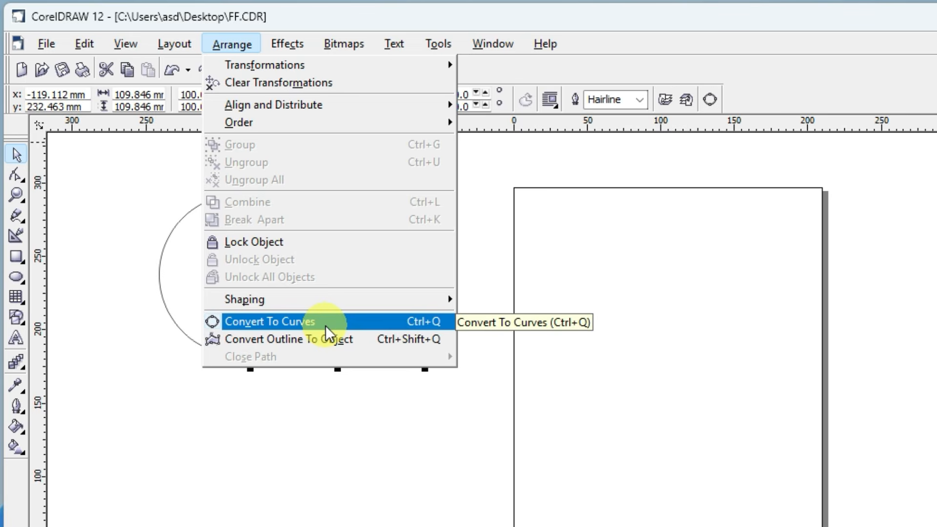
left_click(613, 286)
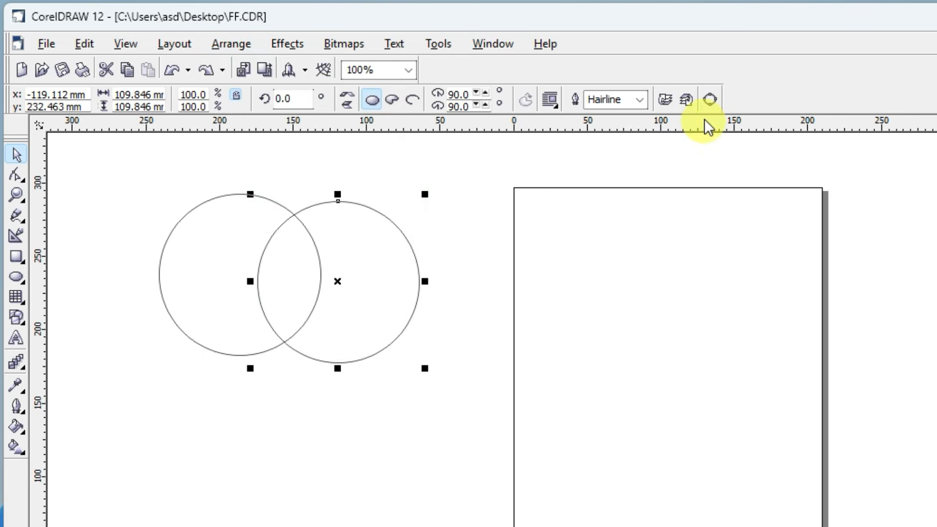
left_click(712, 97)
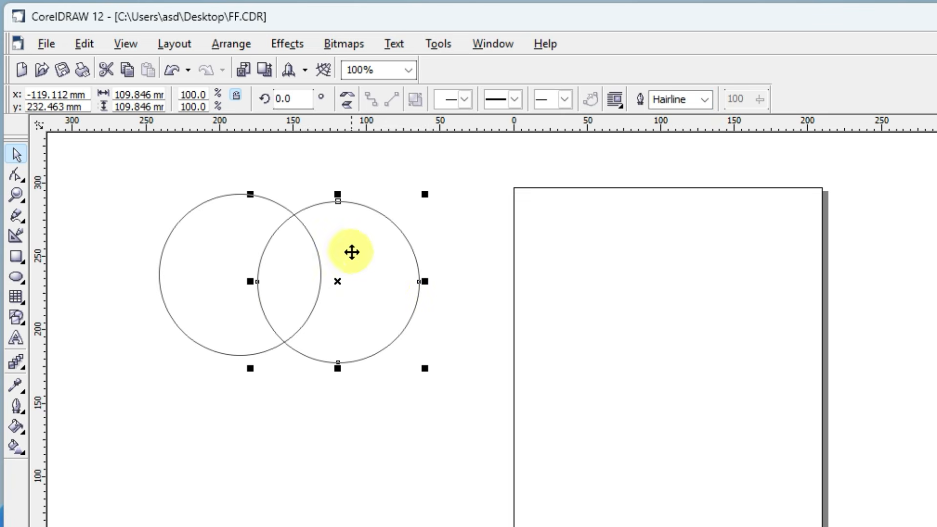
key("ctrl+z")
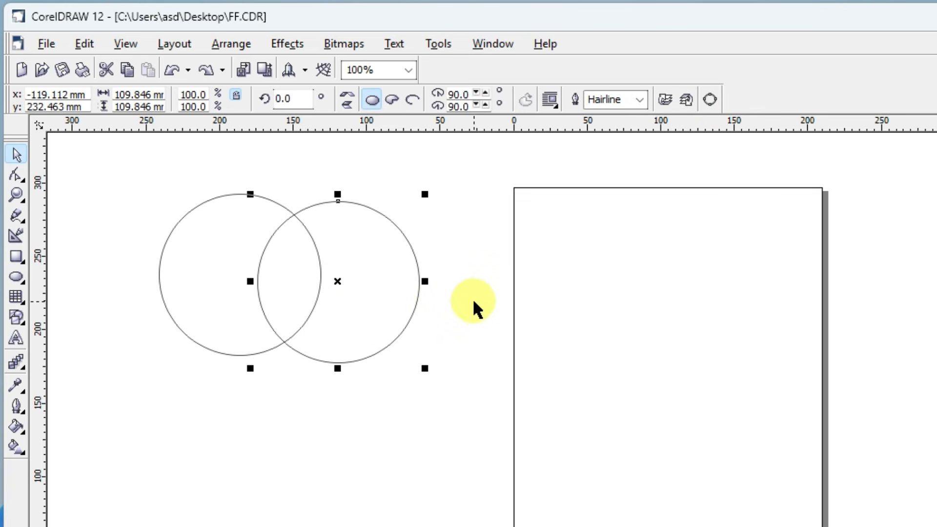
Delete both circles and draw a rectangle about 225 by 97 mm beside the page
left_click_drag(111, 163, 487, 387)
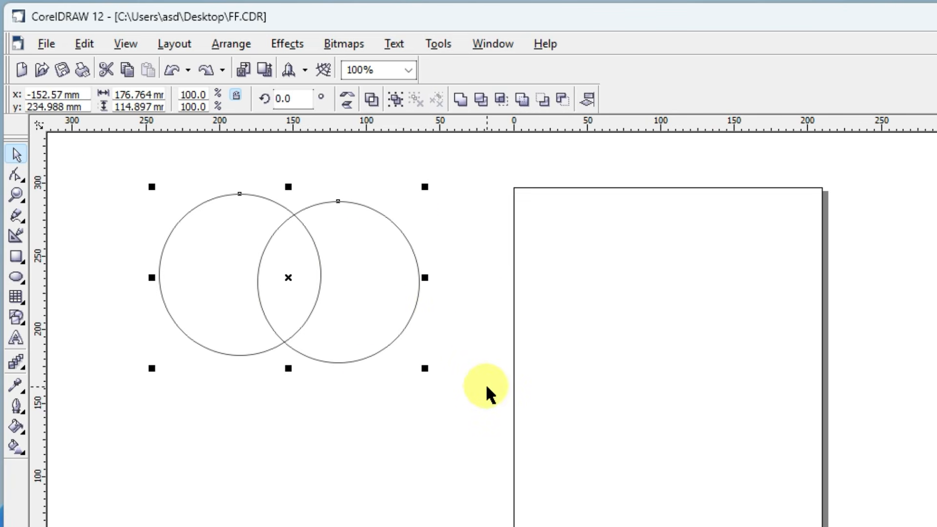
key("Delete")
left_click(18, 255)
mouse_move(141, 228)
left_mouse_down()
mouse_move(366, 361)
mouse_move(471, 379)
mouse_move(472, 371)
left_mouse_up()
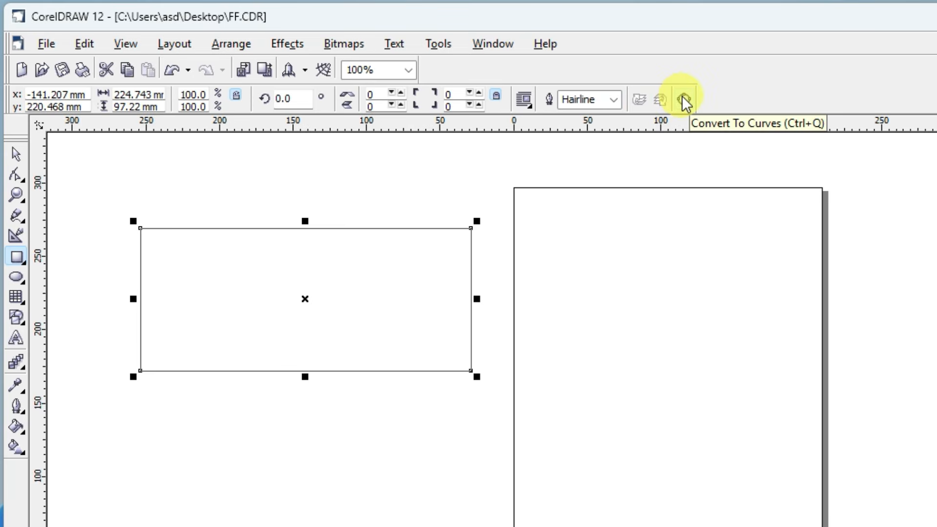
Convert the rectangle to curves and return to the Pick tool
left_click(253, 50)
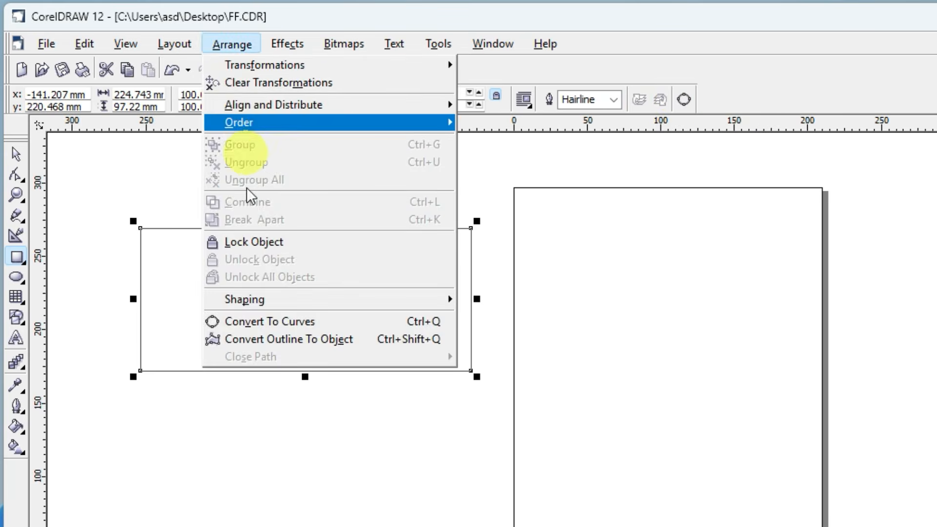
left_click(261, 321)
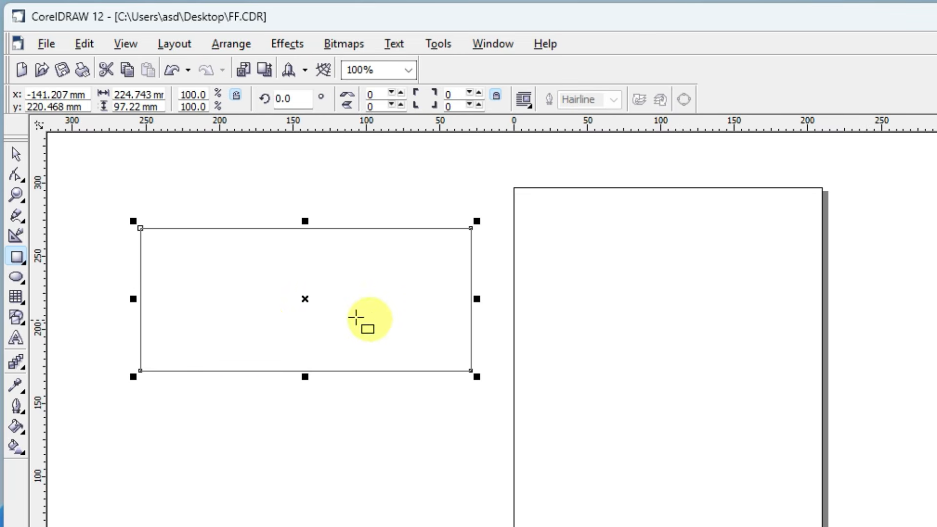
key("space")
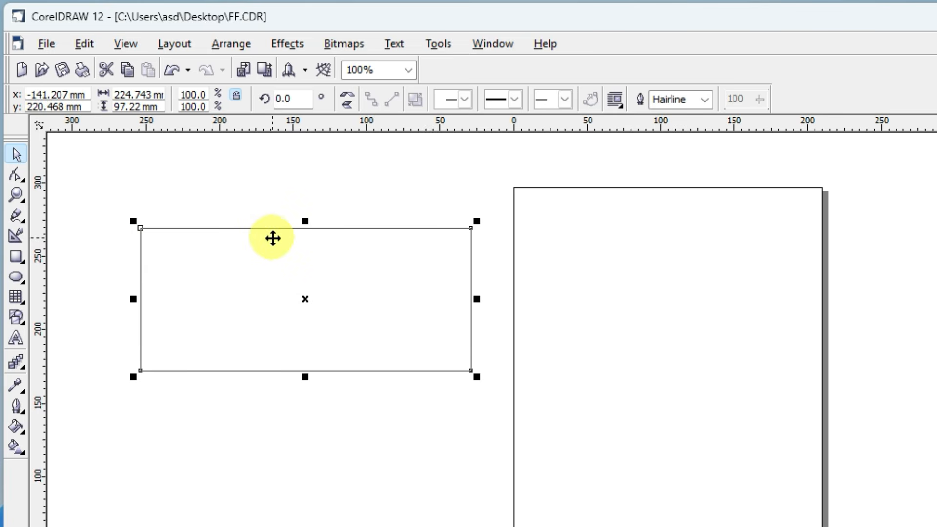
Convert the rectangle's top edge to a curve and bend it into a wave dipping at its left half and rising at its right
left_click(15, 176)
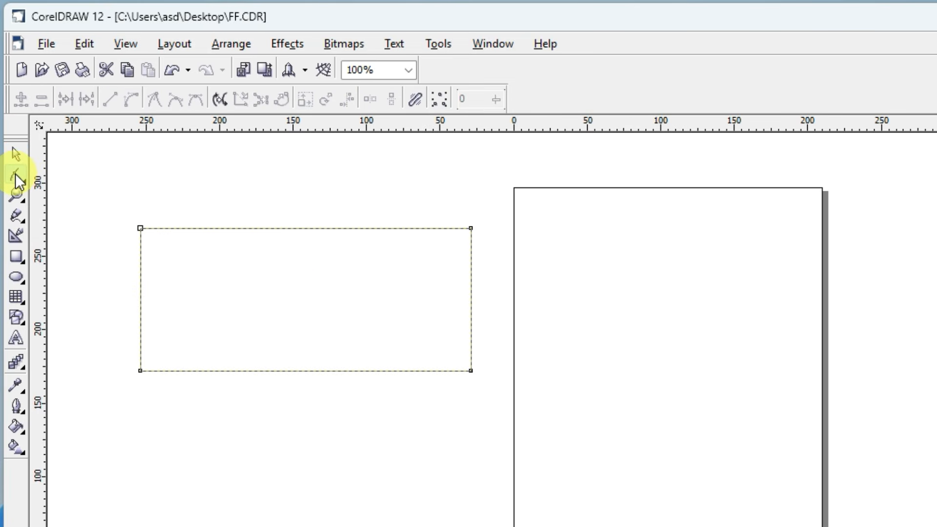
left_click(295, 227)
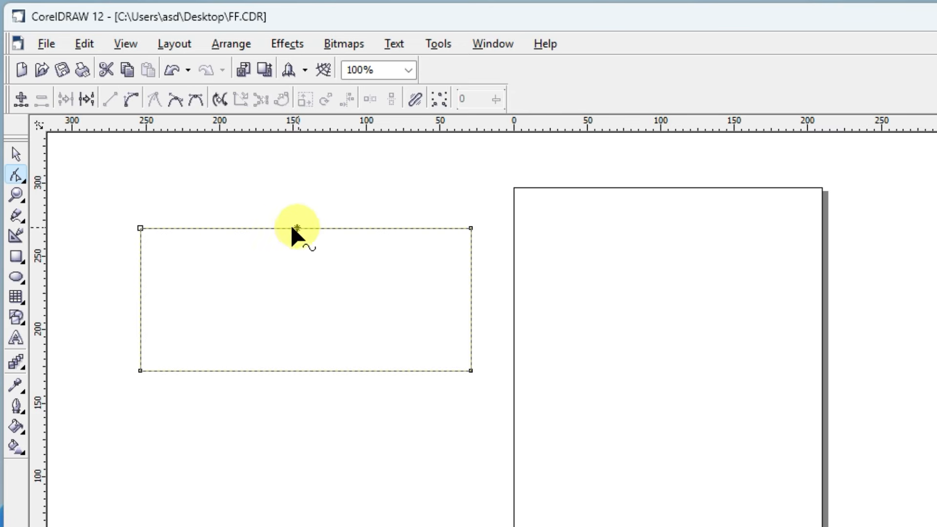
left_click(131, 99)
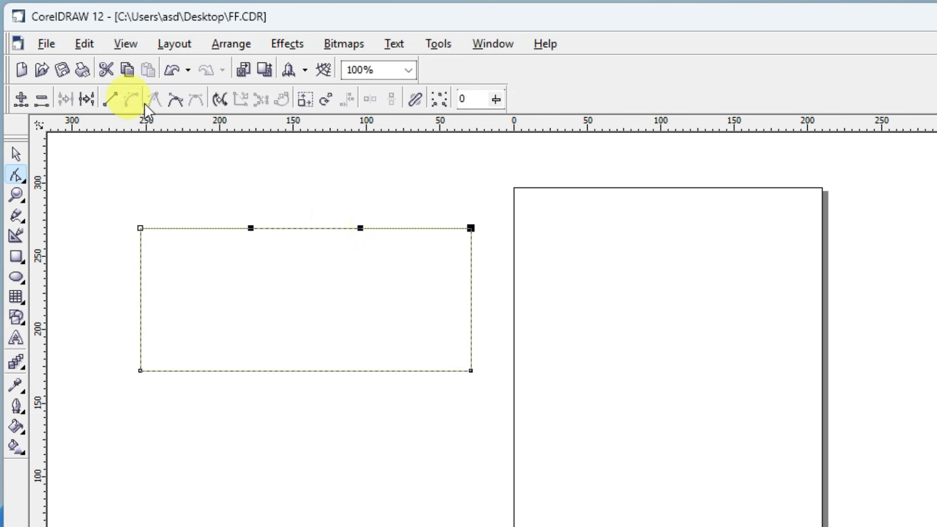
left_click_drag(310, 228, 312, 283)
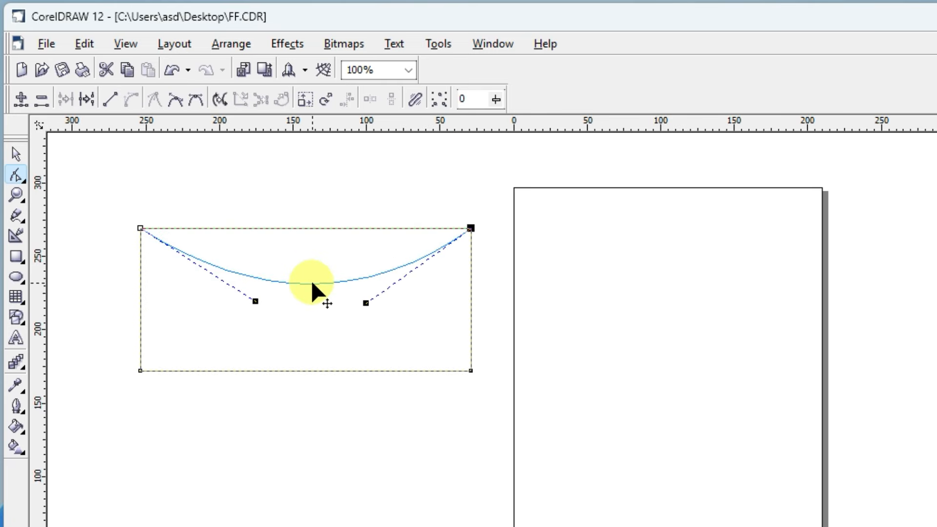
left_click_drag(366, 303, 314, 177)
left_click_drag(253, 300, 257, 330)
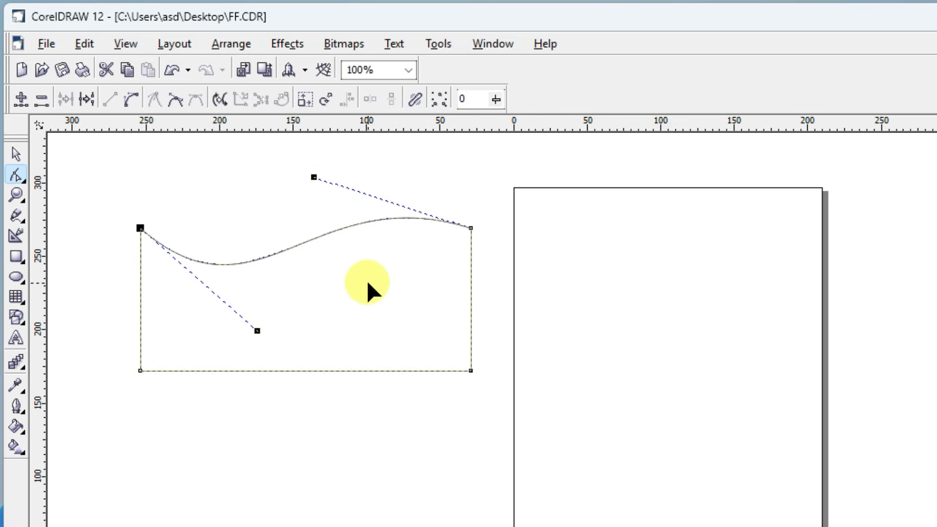
Switch to the Pick tool and fill the wavy-topped shape with solid blue
left_click(17, 155)
left_click(233, 45)
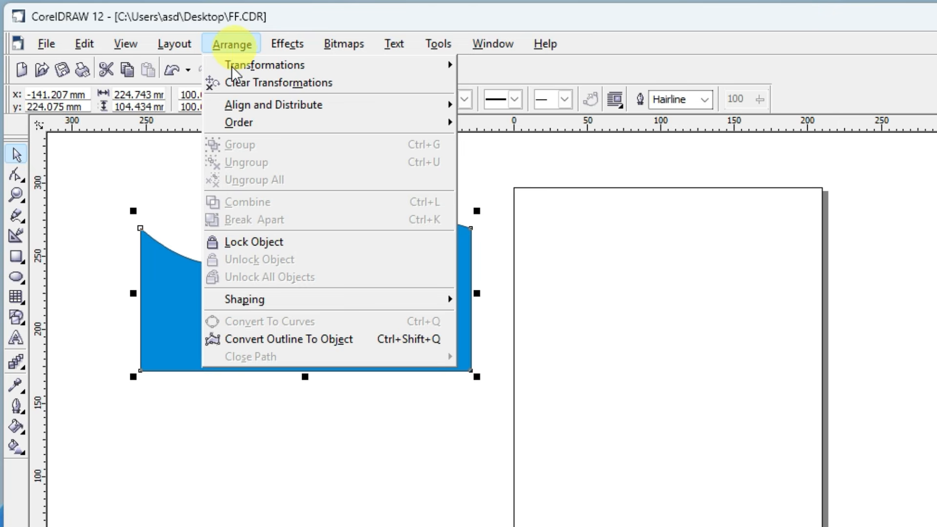
left_click(177, 270)
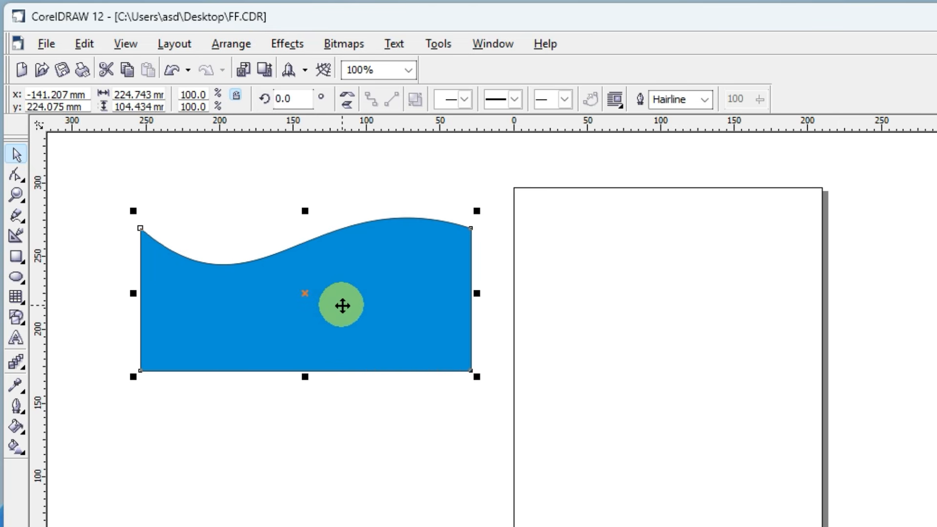